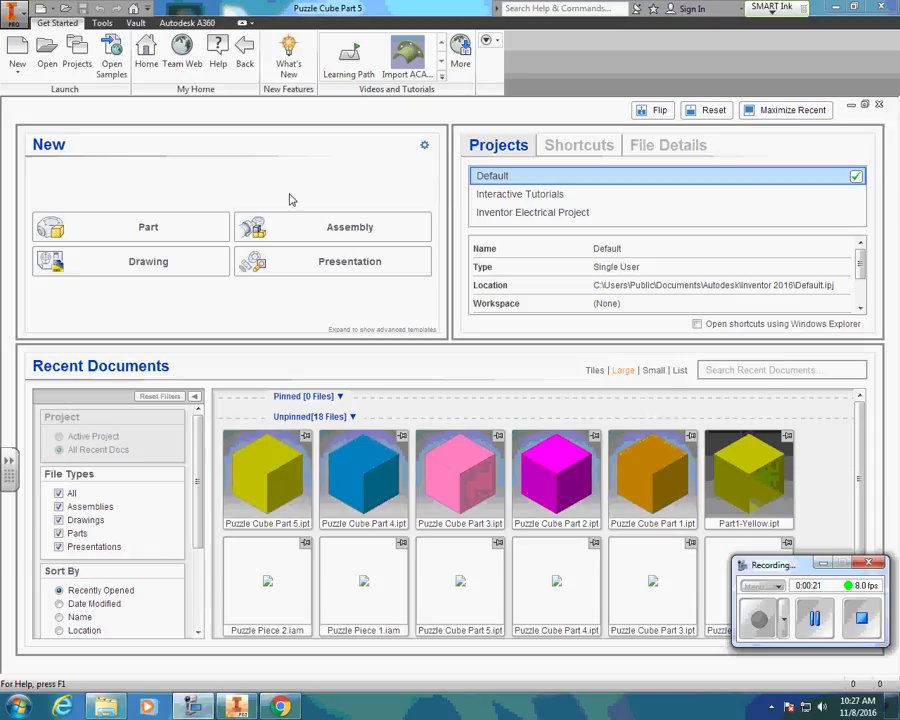
- Create a new Assembly1 document from Get Started > New > Assembly
{"action": "left_click", "coordinate": [352, 229]}
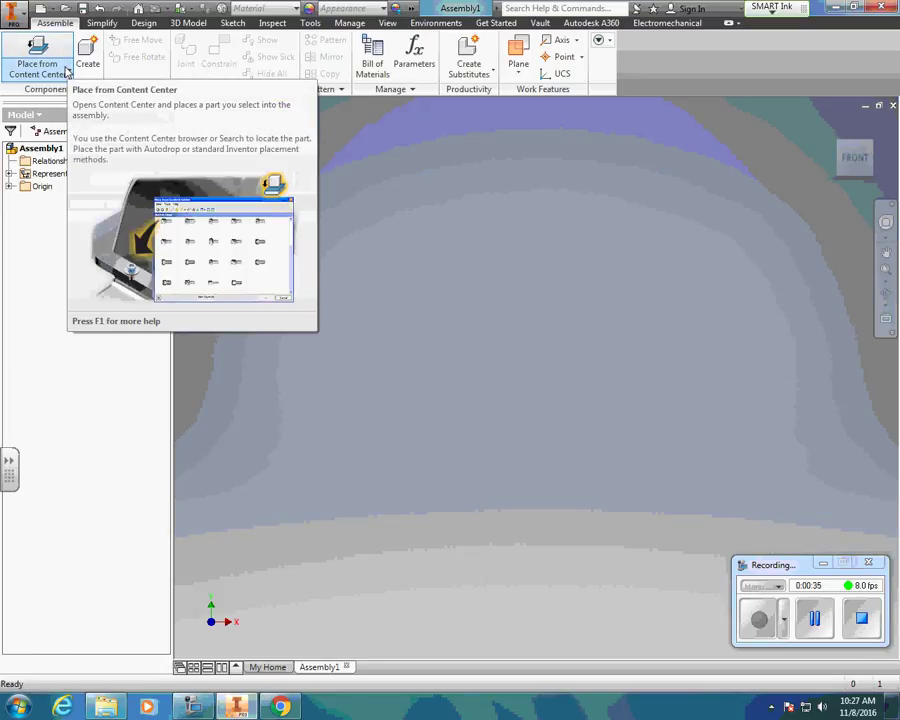
- Open Puzzle Cube Part 1 from O:\2016-2017\Ku\EXAMPLE\Puzzle Cube Design on Inventor for placement
{"action": "left_click", "coordinate": [67, 73]}
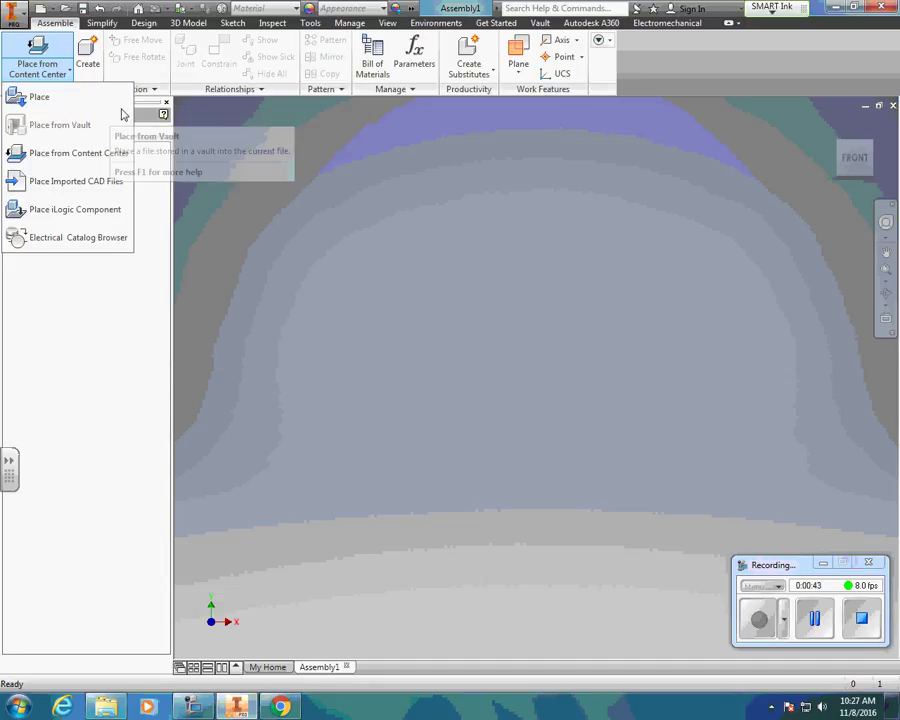
{"action": "left_click", "coordinate": [86, 105]}
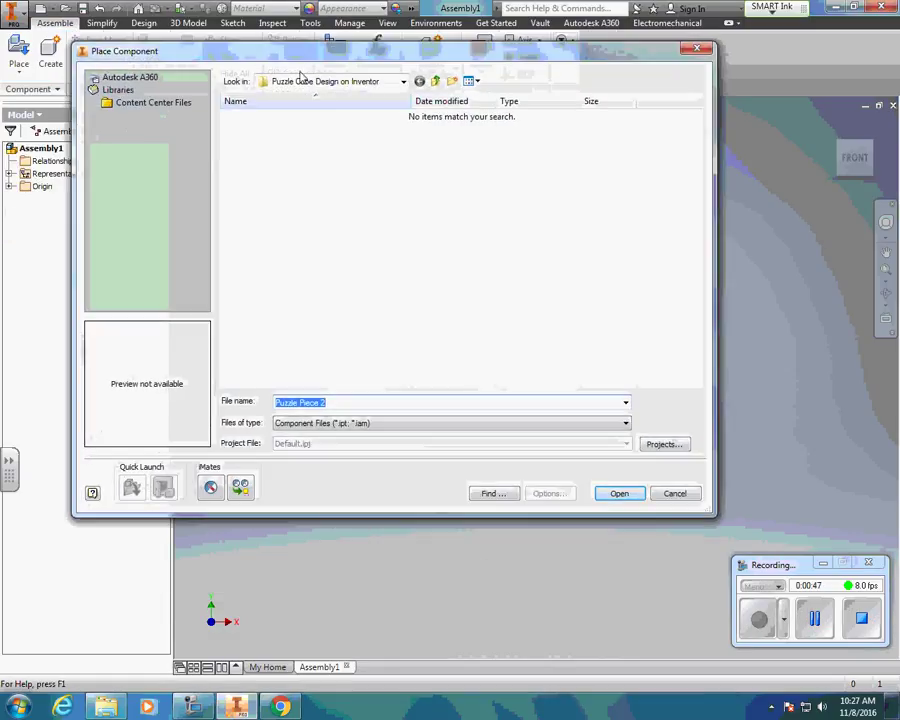
{"action": "left_click", "coordinate": [372, 83]}
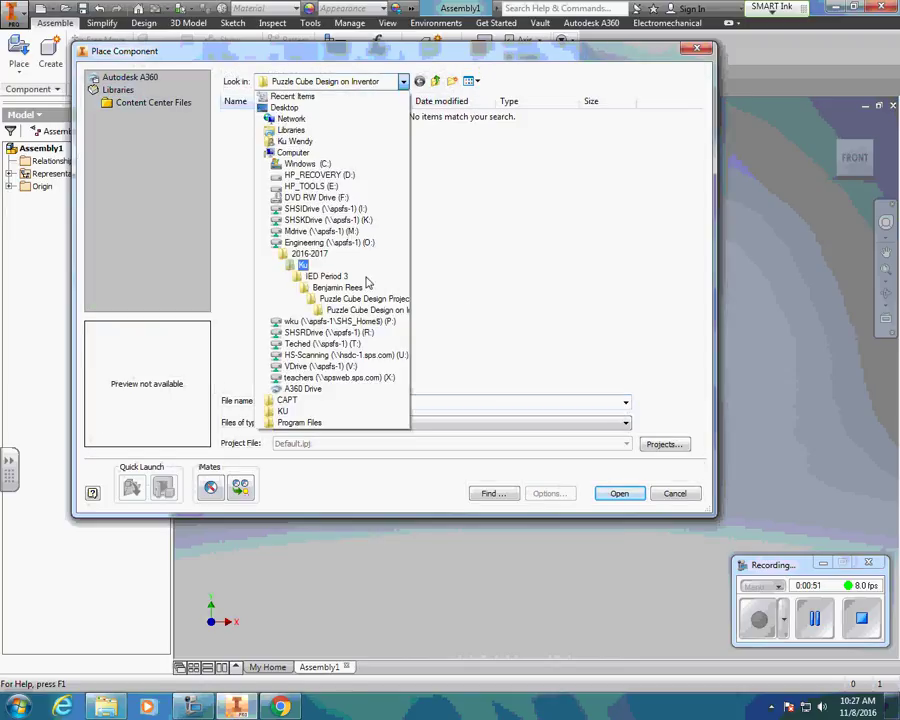
{"action": "left_click", "coordinate": [346, 244]}
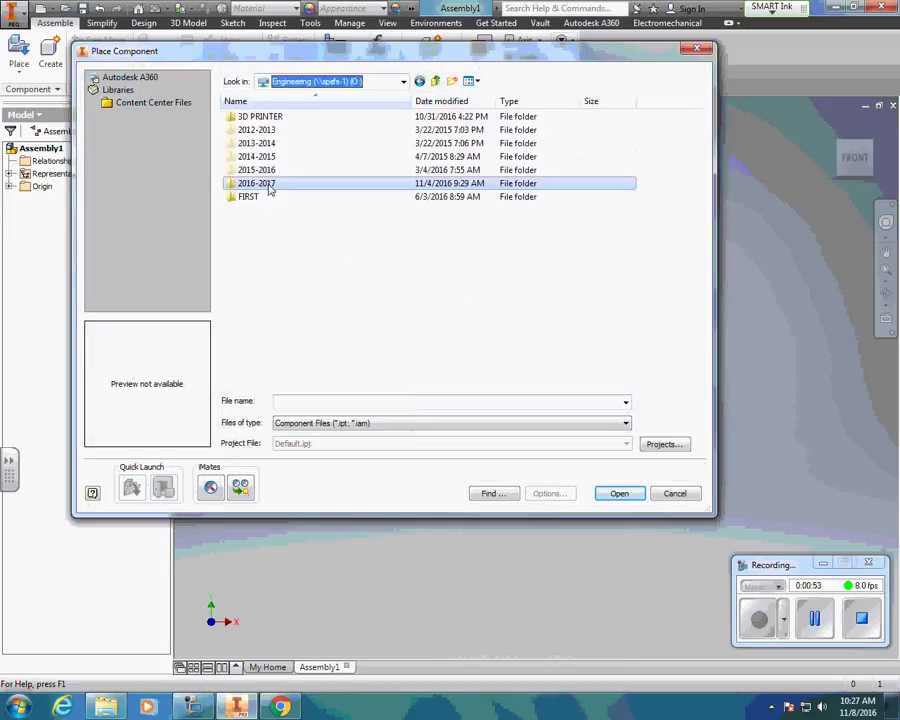
{"action": "double_click", "coordinate": [266, 184]}
{"action": "double_click", "coordinate": [254, 132]}
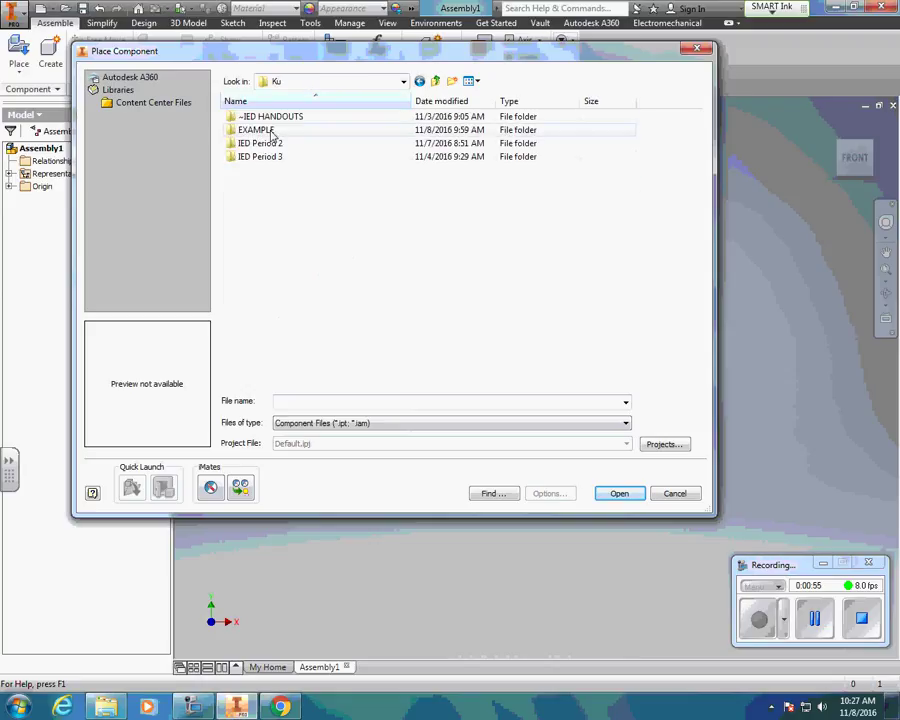
{"action": "double_click", "coordinate": [270, 132]}
{"action": "double_click", "coordinate": [286, 118]}
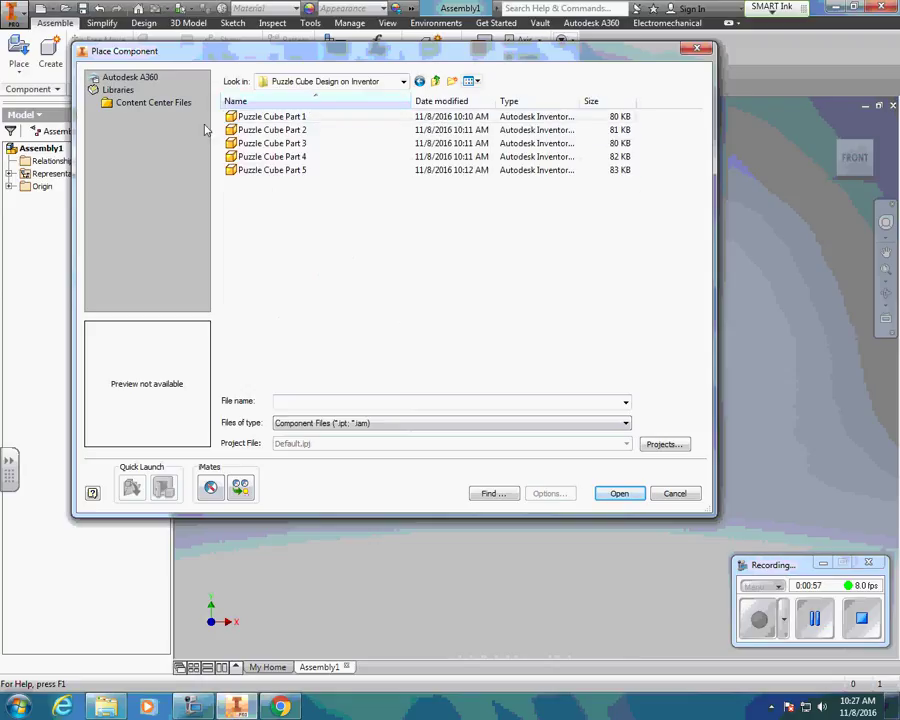
{"action": "left_click", "coordinate": [266, 118]}
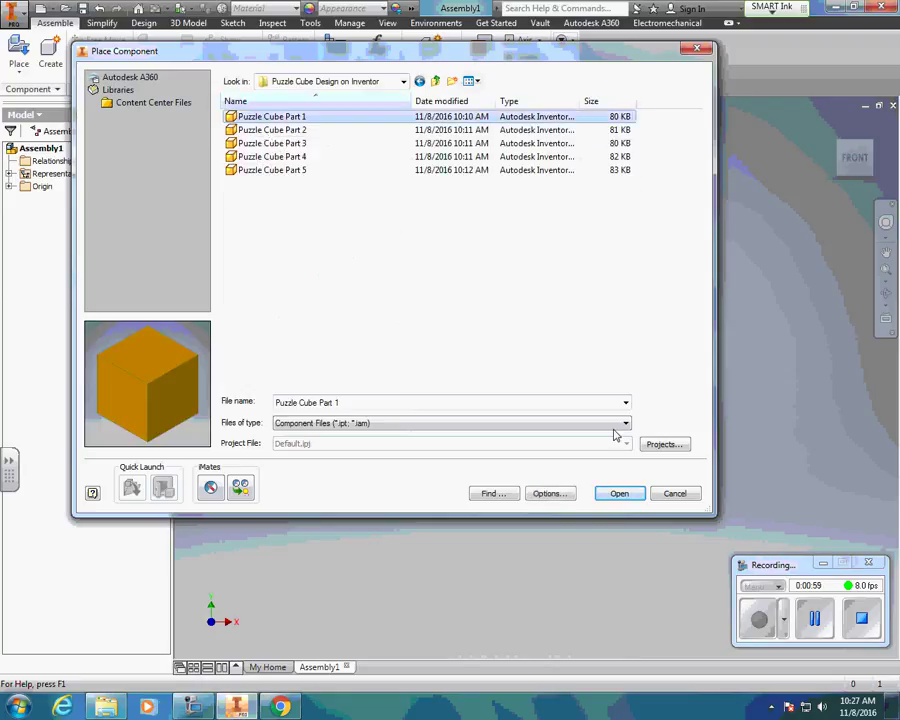
{"action": "left_click", "coordinate": [620, 493]}
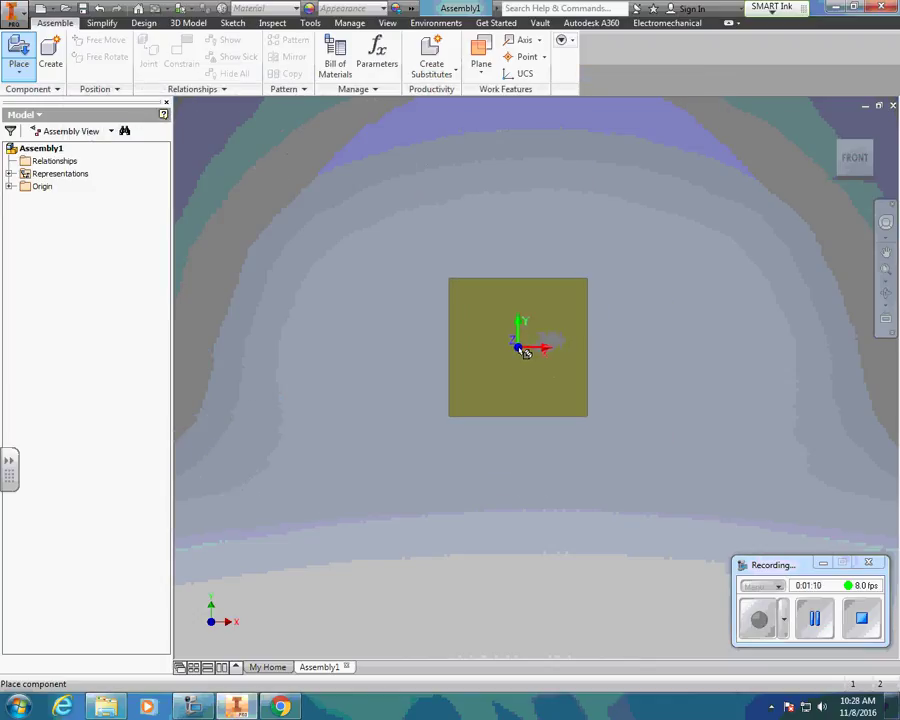
- Place four spread-out copies of Puzzle Cube Part 1 (1:1 through 1:4) in the view
{"action": "left_click", "coordinate": [525, 352]}
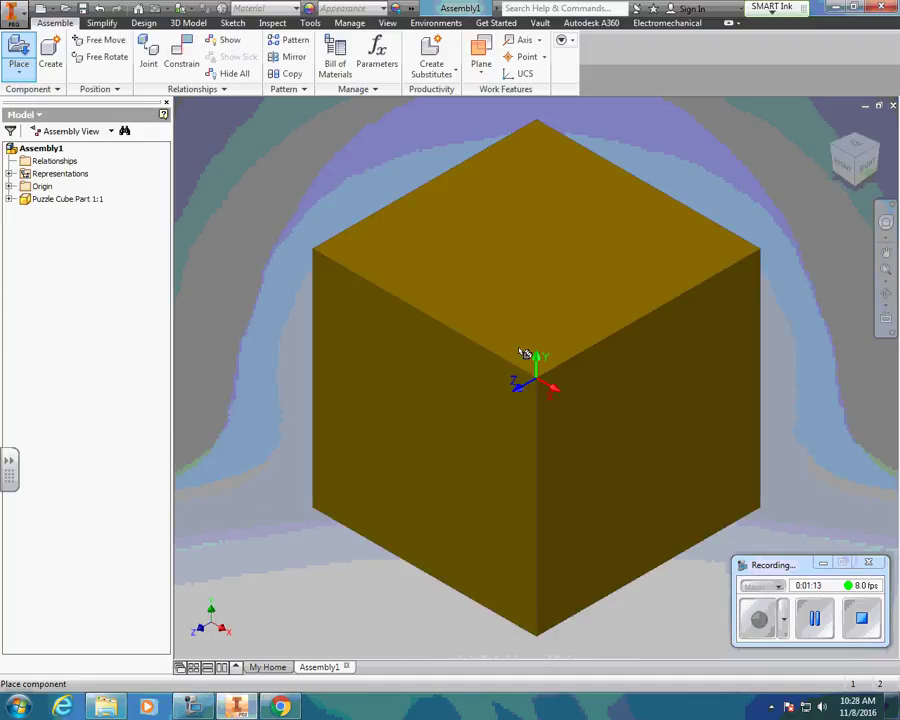
{"action": "scroll", "coordinate": [525, 352], "scroll_direction": "down", "scroll_amount": 5}
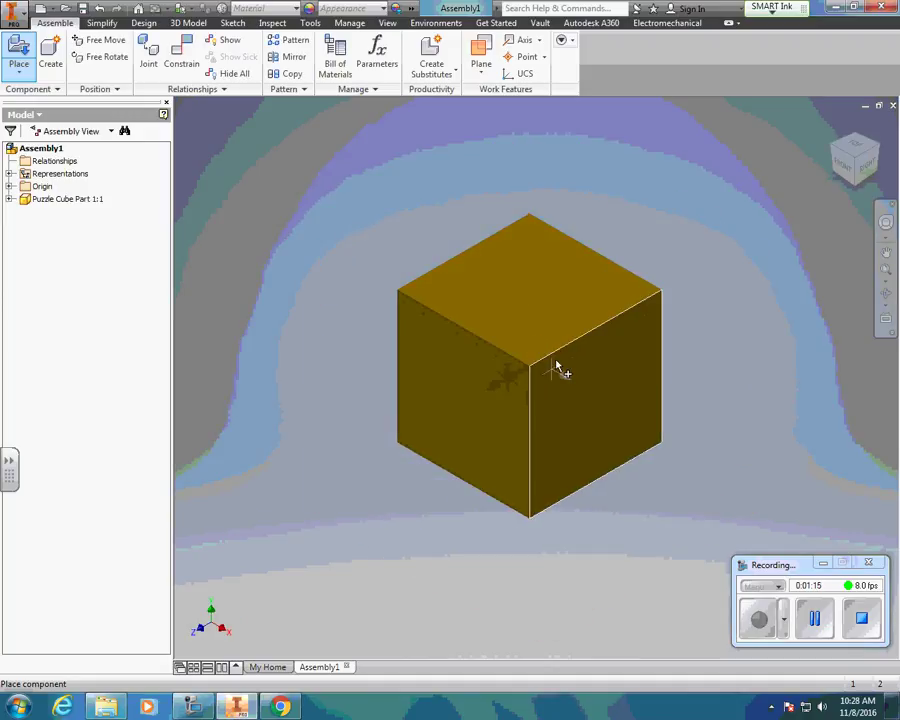
{"action": "scroll", "coordinate": [563, 357], "scroll_direction": "down", "scroll_amount": 2}
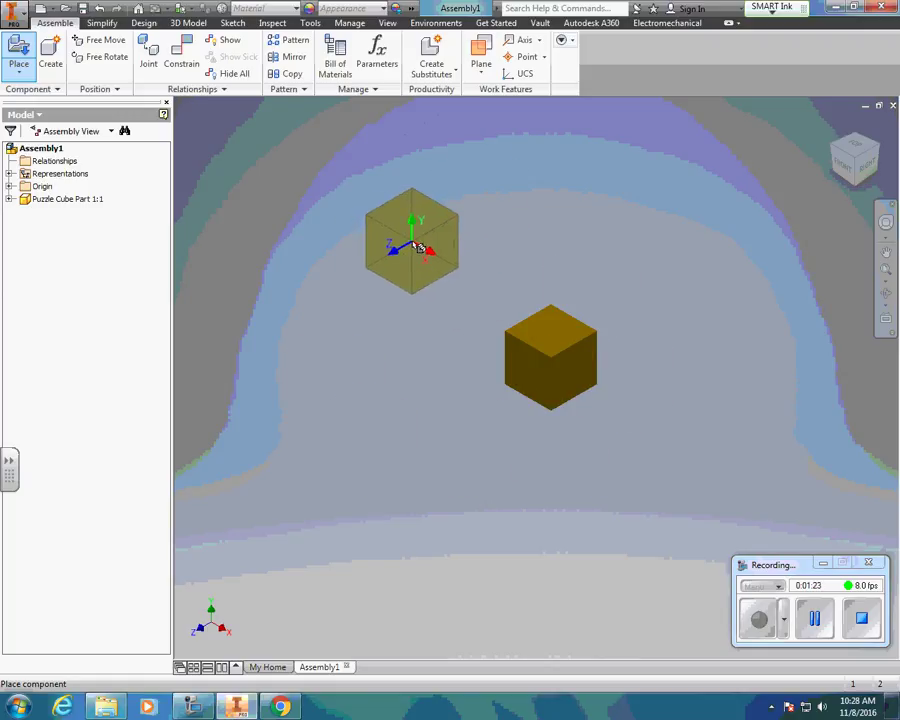
{"action": "left_click", "coordinate": [420, 248]}
{"action": "left_click", "coordinate": [703, 241]}
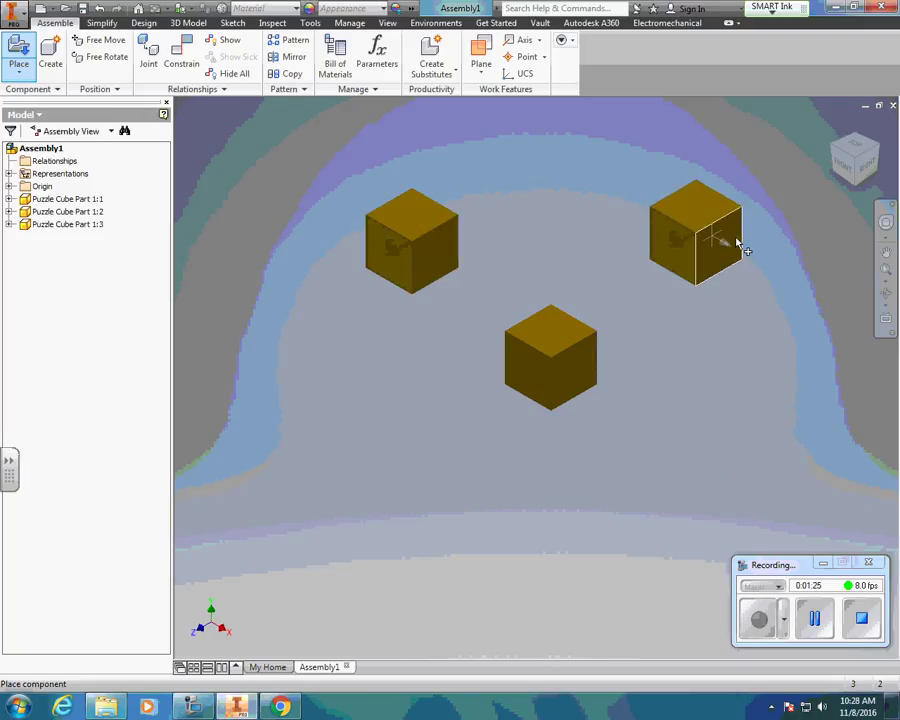
{"action": "left_click", "coordinate": [724, 450]}
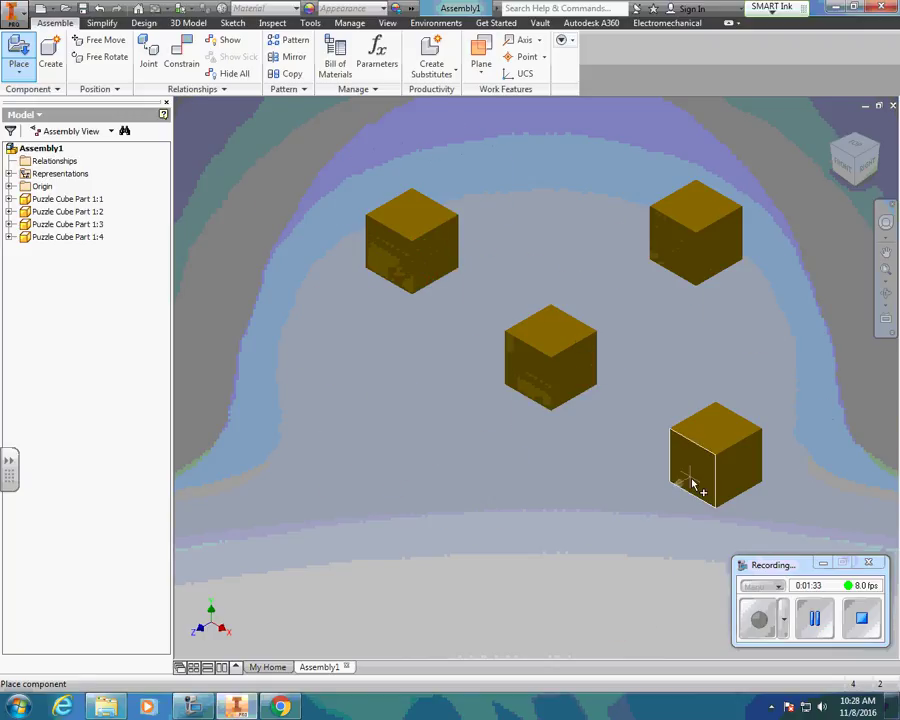
{"action": "right_click", "coordinate": [313, 196]}
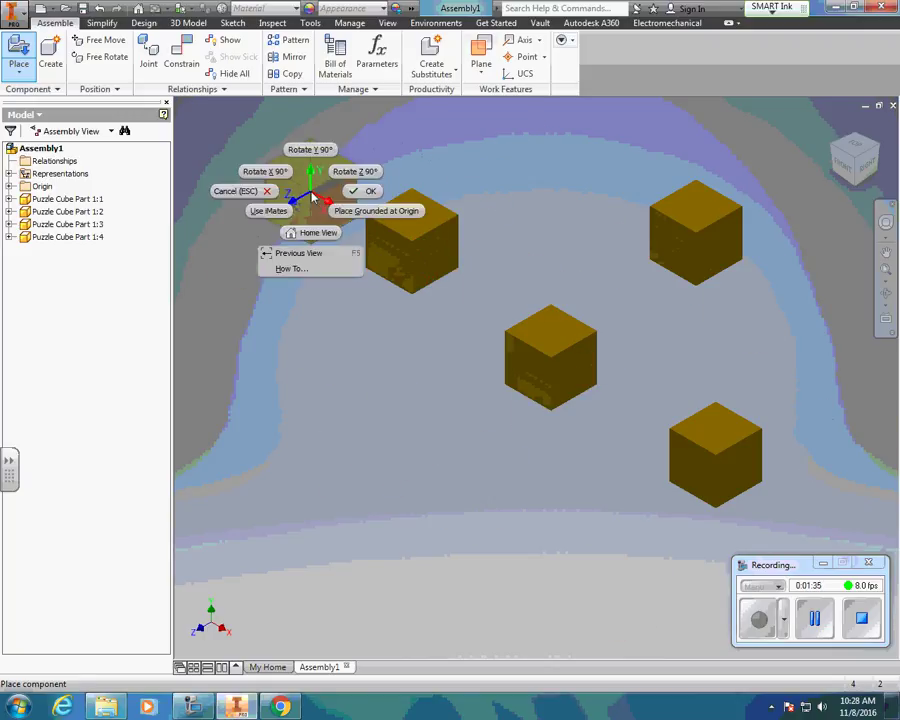
- End placement and drag each of the four cubes to a new position
{"action": "left_click", "coordinate": [234, 192]}
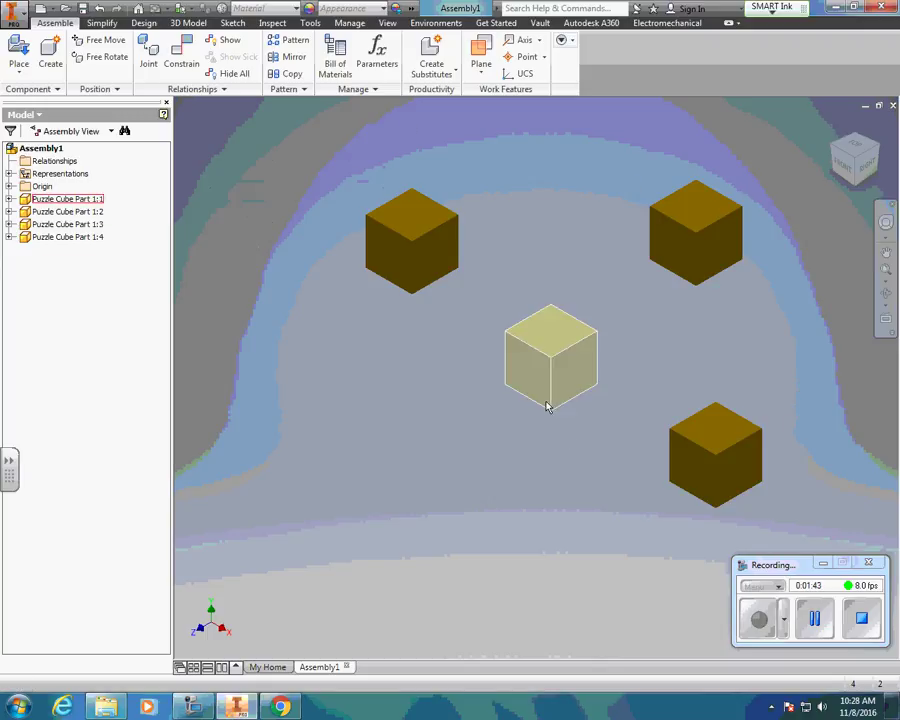
{"action": "left_click_drag", "start_coordinate": [557, 376], "coordinate": [527, 353]}
{"action": "left_click_drag", "start_coordinate": [412, 255], "coordinate": [383, 342]}
{"action": "left_click_drag", "start_coordinate": [731, 213], "coordinate": [512, 224]}
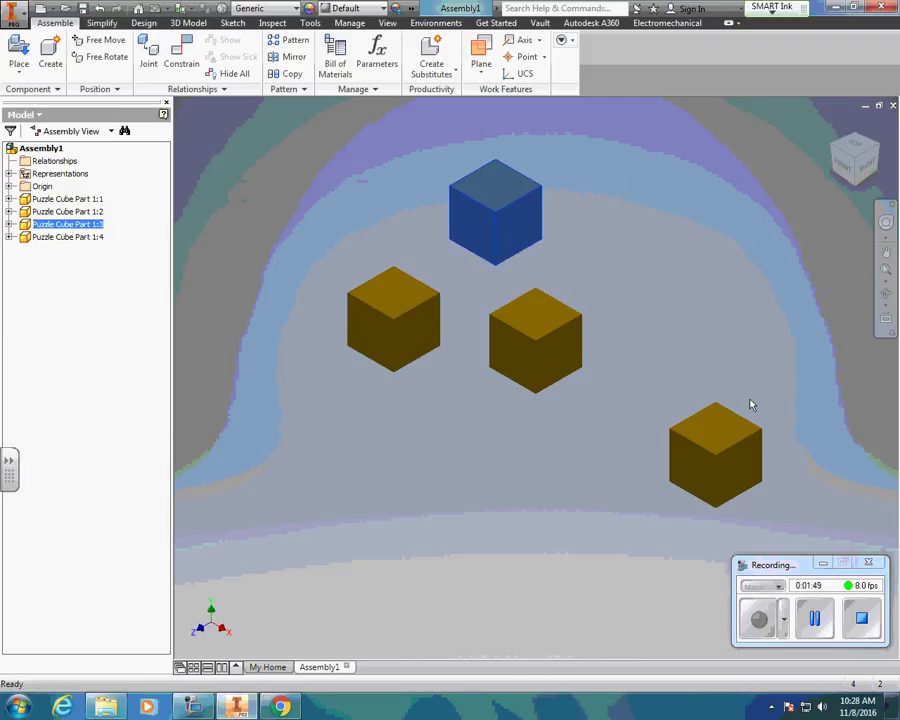
{"action": "left_click_drag", "start_coordinate": [728, 470], "coordinate": [674, 424]}
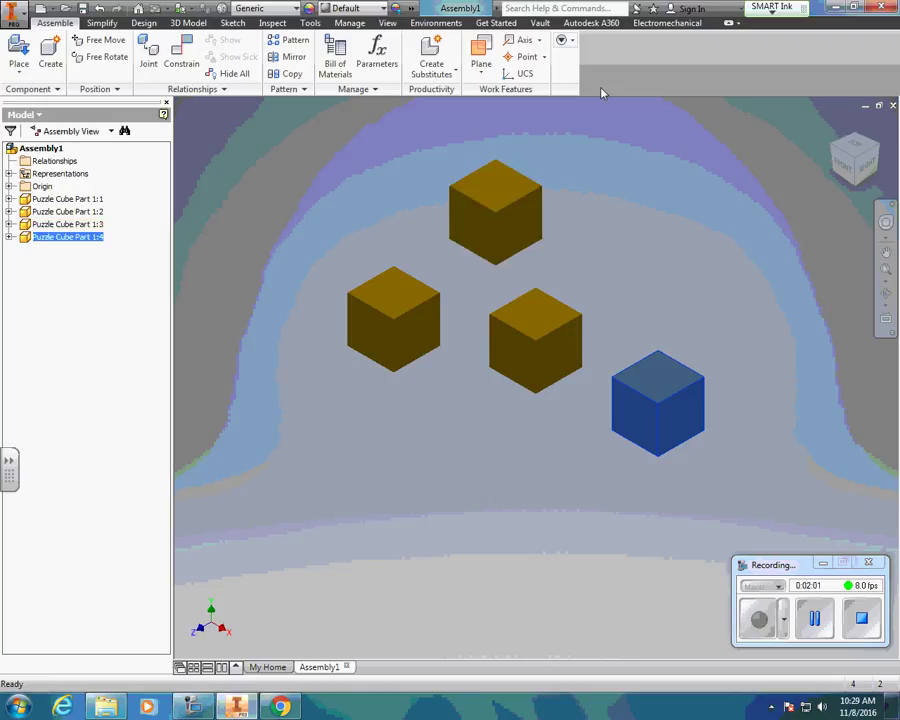
- Toggle the visibility of Puzzle Cube Part 1:1 off and back on
{"action": "left_click", "coordinate": [70, 200]}
{"action": "key", "text": "alt+v"}
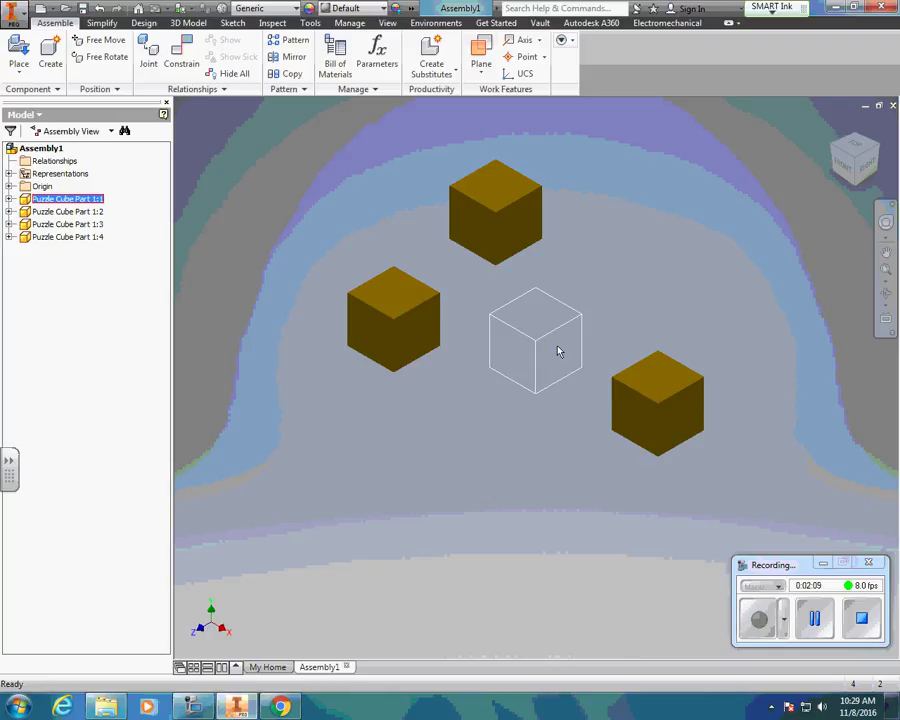
{"action": "key", "text": "alt+v"}
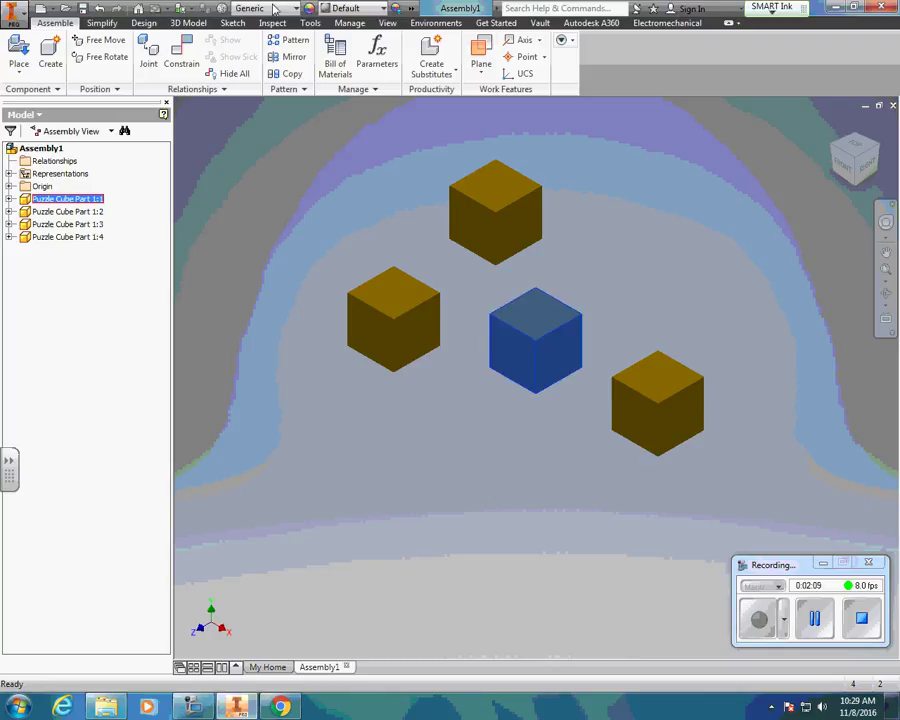
- Mate the left cube's top face to the middle cube's top face with Place Constraint
{"action": "left_click", "coordinate": [183, 68]}
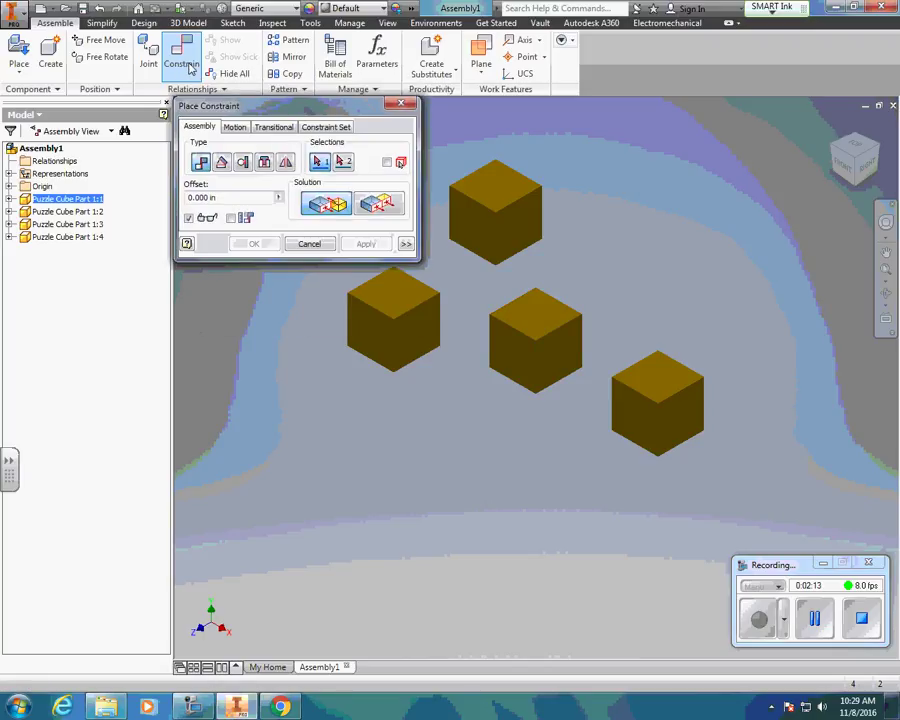
{"action": "left_click_drag", "start_coordinate": [228, 70], "coordinate": [190, 47]}
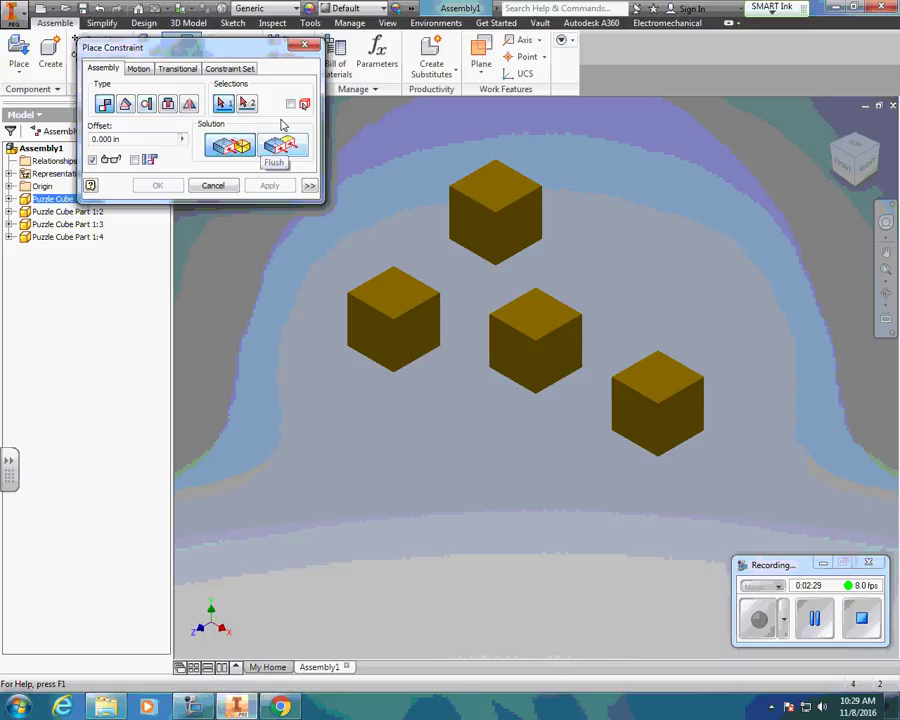
{"action": "left_click_drag", "start_coordinate": [200, 47], "coordinate": [310, 32]}
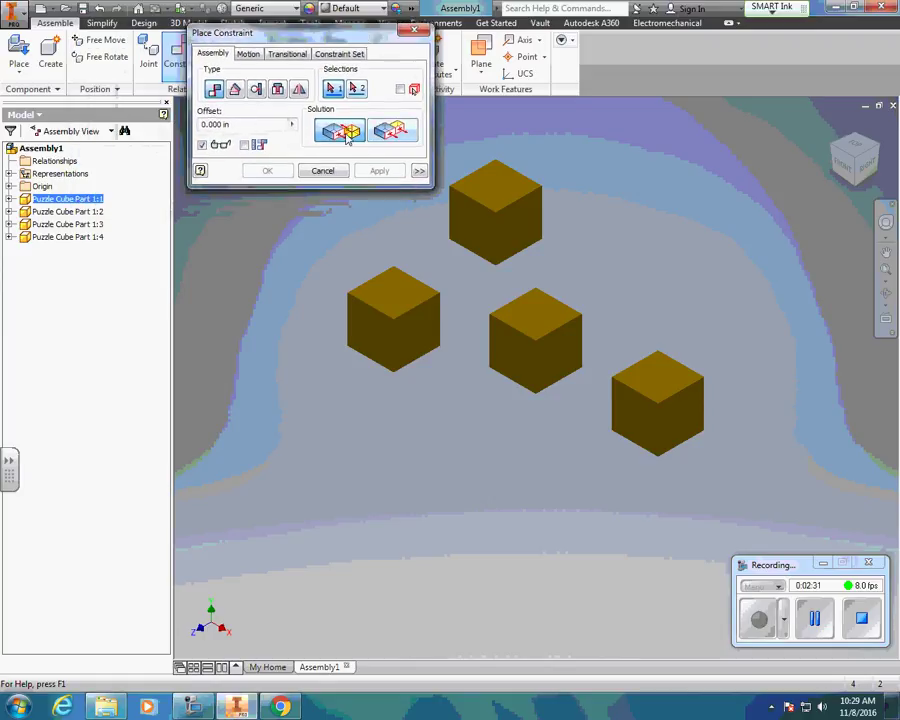
{"action": "left_click", "coordinate": [402, 297]}
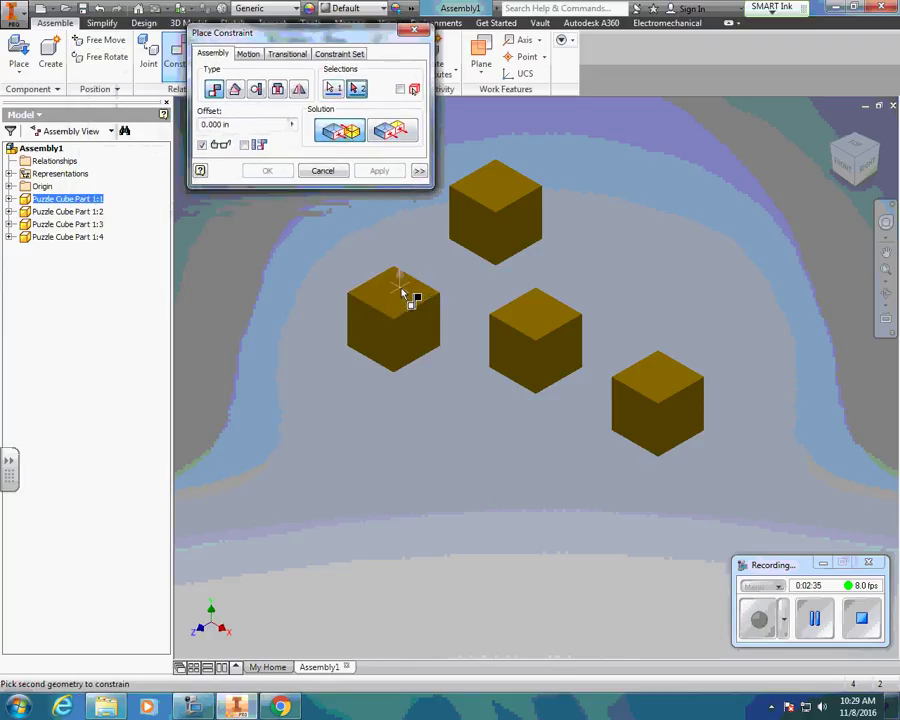
{"action": "left_click", "coordinate": [541, 318]}
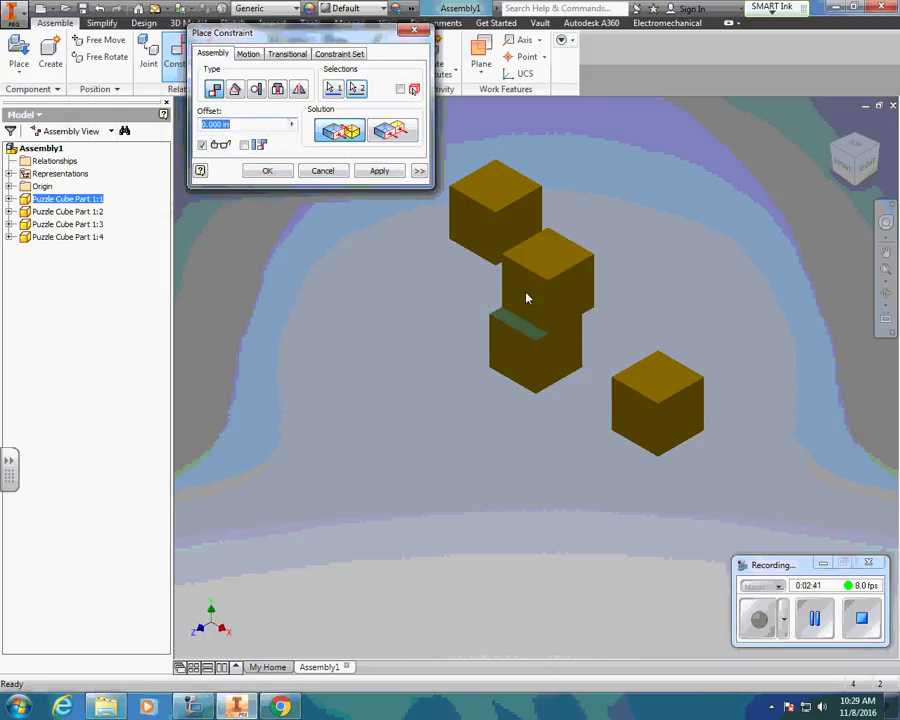
{"action": "left_click", "coordinate": [391, 173]}
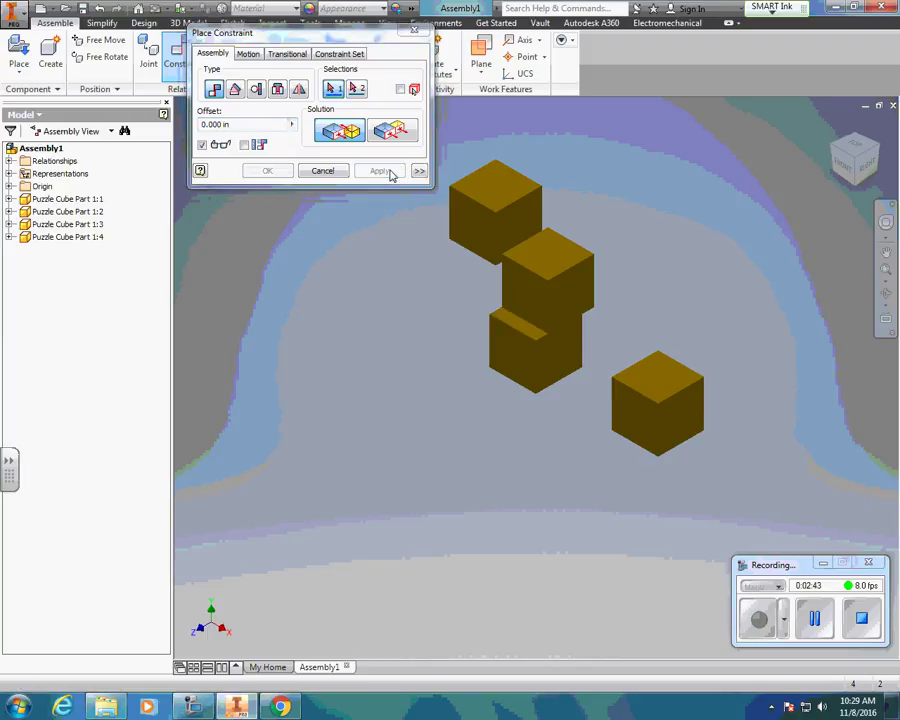
{"action": "left_click", "coordinate": [321, 173]}
- Move the stacked cubes apart and orbit the view to look down on them
{"action": "mouse_move", "coordinate": [568, 316]}
{"action": "left_mouse_down"}
{"action": "mouse_move", "coordinate": [566, 284]}
{"action": "mouse_move", "coordinate": [611, 328]}
{"action": "mouse_move", "coordinate": [430, 331]}
{"action": "mouse_move", "coordinate": [603, 283]}
{"action": "mouse_move", "coordinate": [509, 274]}
{"action": "mouse_move", "coordinate": [564, 297]}
{"action": "left_mouse_up"}
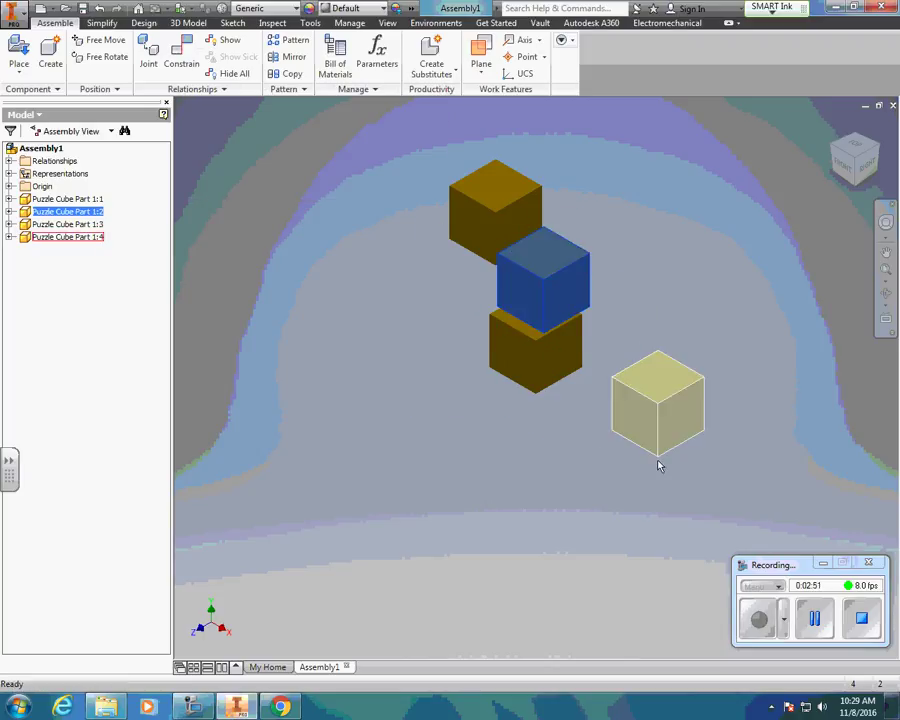
{"action": "left_click", "coordinate": [886, 293]}
{"action": "left_click_drag", "start_coordinate": [555, 363], "coordinate": [558, 285]}
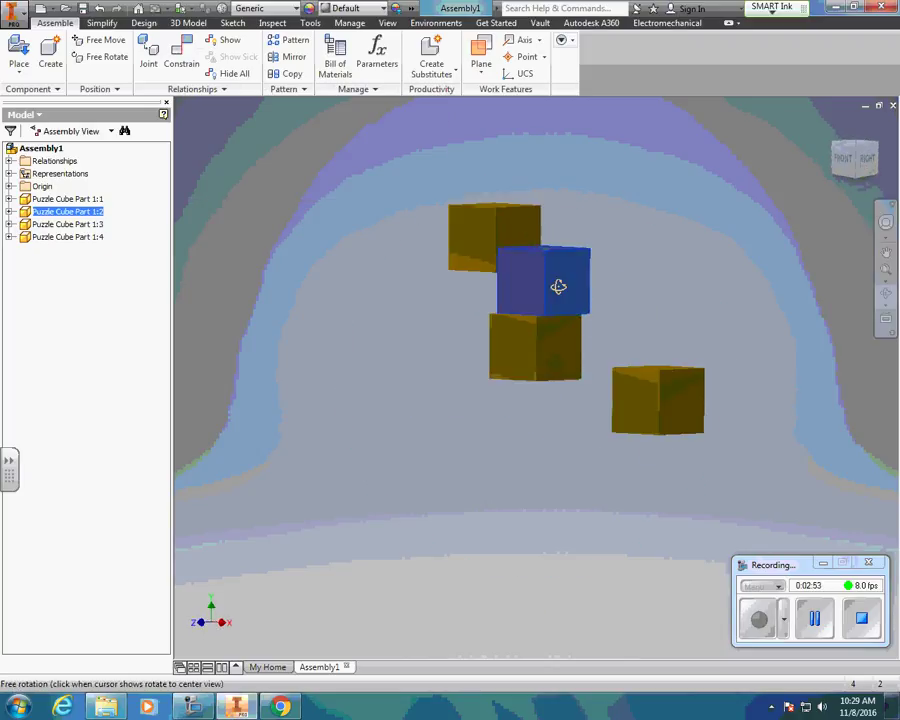
{"action": "left_click", "coordinate": [886, 293]}
{"action": "right_click", "coordinate": [565, 214]}
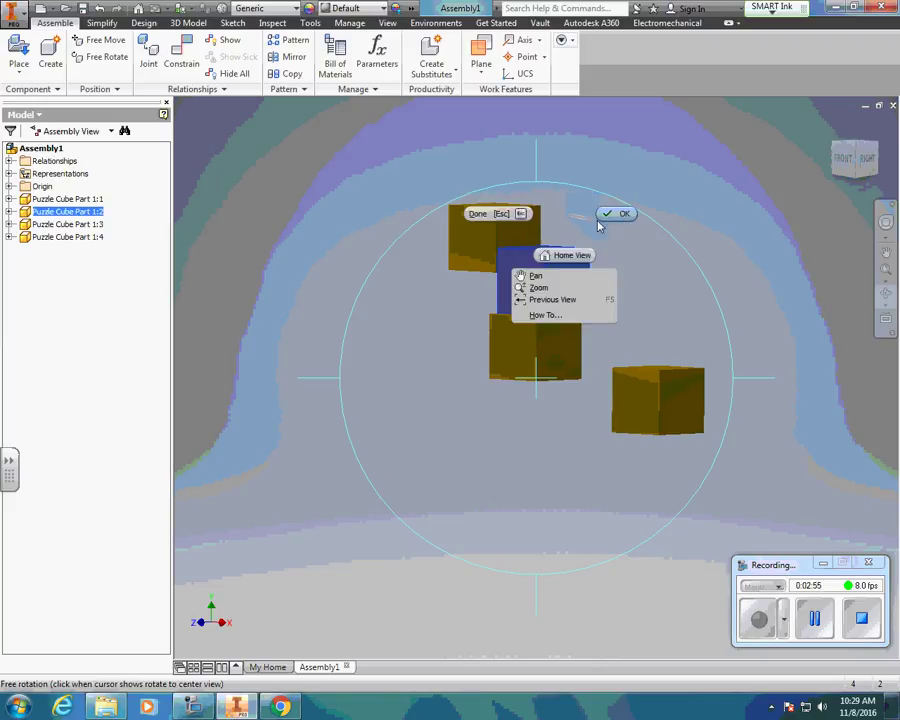
{"action": "left_click", "coordinate": [612, 213]}
{"action": "left_click_drag", "start_coordinate": [561, 287], "coordinate": [616, 280]}
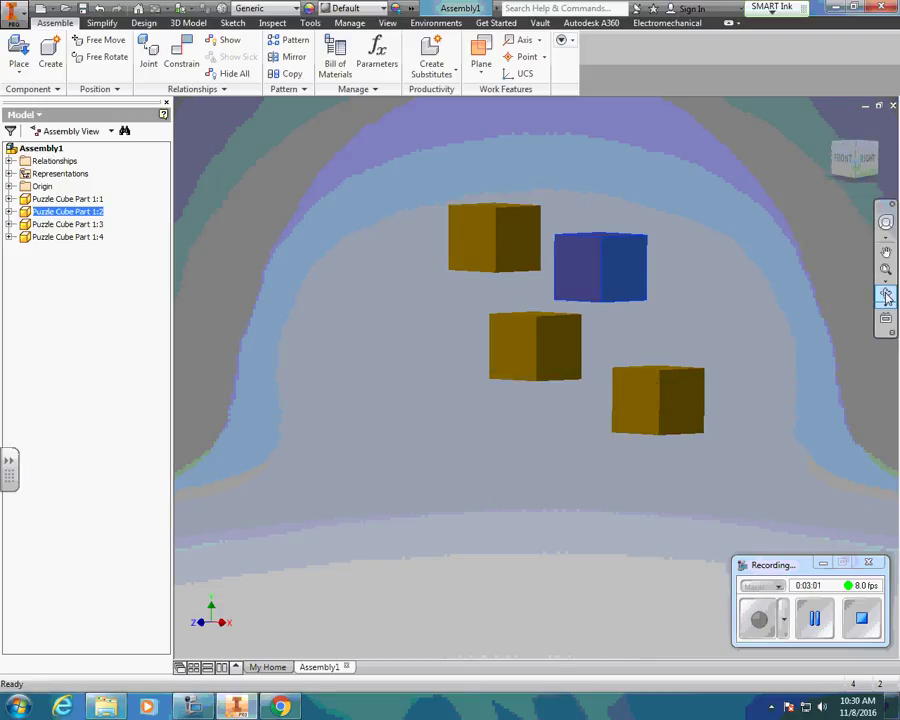
{"action": "left_click", "coordinate": [885, 297]}
{"action": "left_click_drag", "start_coordinate": [749, 295], "coordinate": [617, 366]}
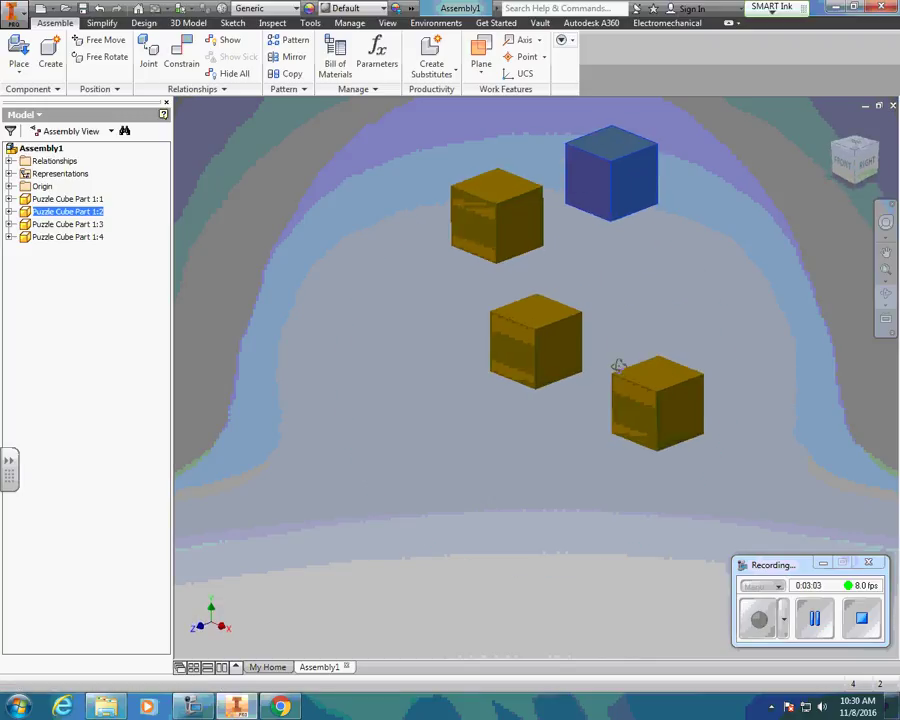
{"action": "right_click", "coordinate": [603, 358]}
{"action": "left_click", "coordinate": [679, 322]}
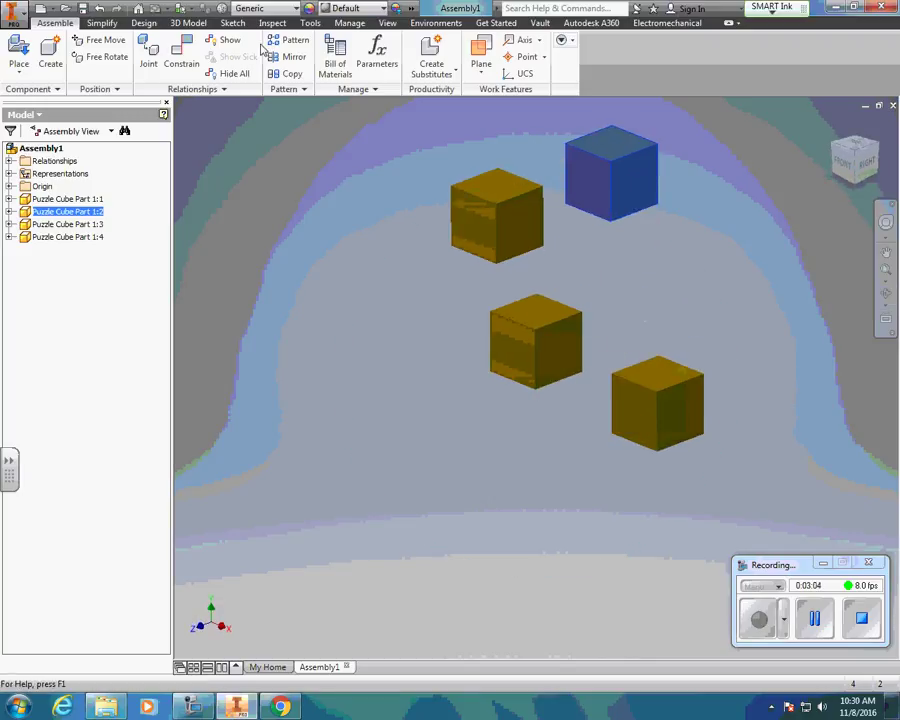
- Flush the top cube's side face with the middle cube's face
{"action": "left_click", "coordinate": [181, 50]}
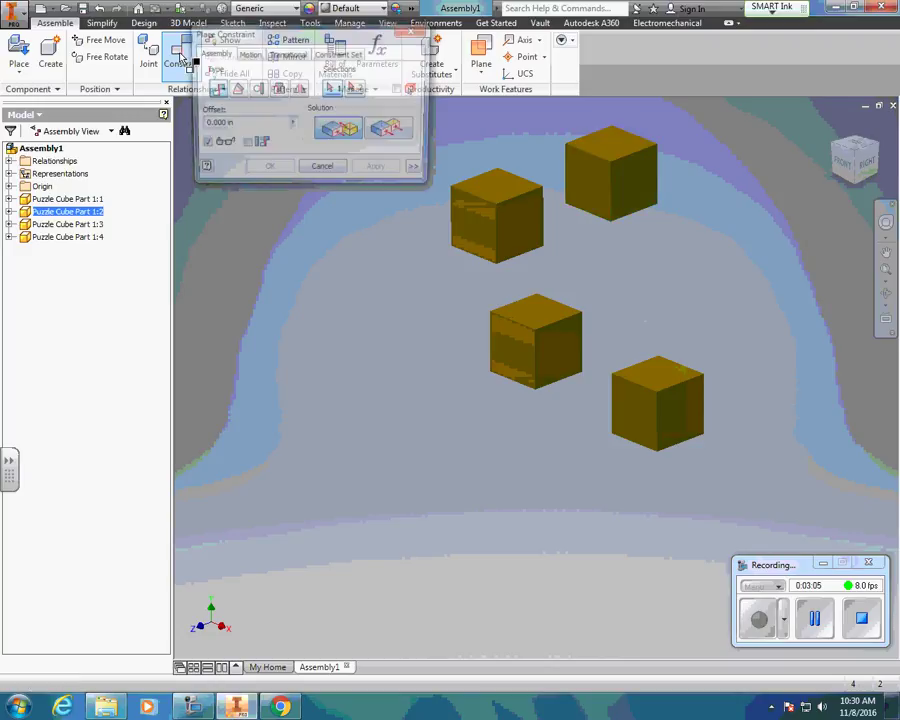
{"action": "left_click", "coordinate": [404, 134]}
{"action": "left_click", "coordinate": [591, 188]}
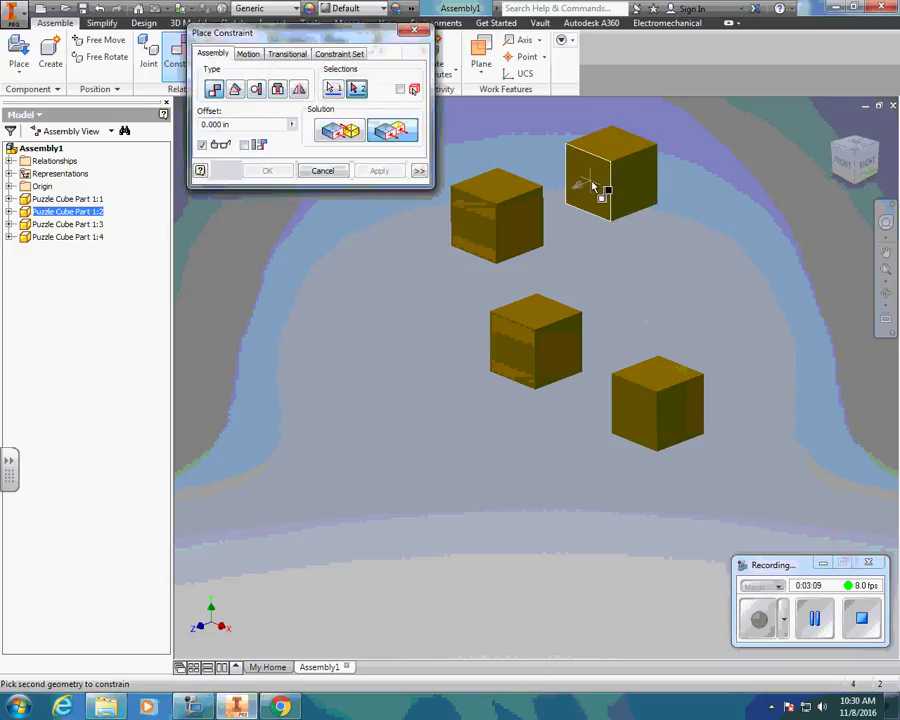
{"action": "left_click", "coordinate": [511, 358]}
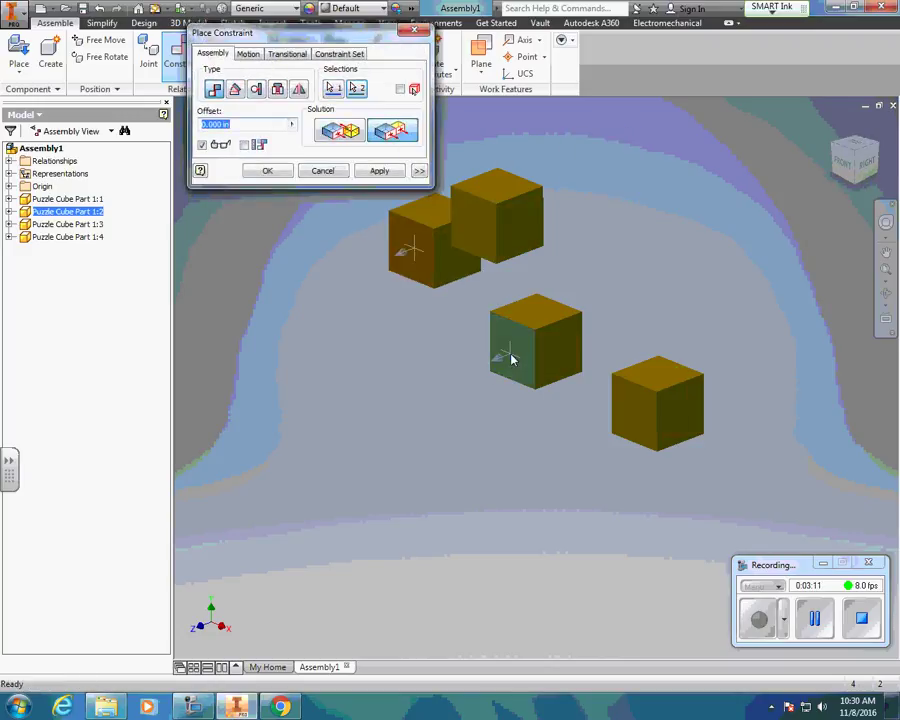
{"action": "left_click", "coordinate": [402, 171]}
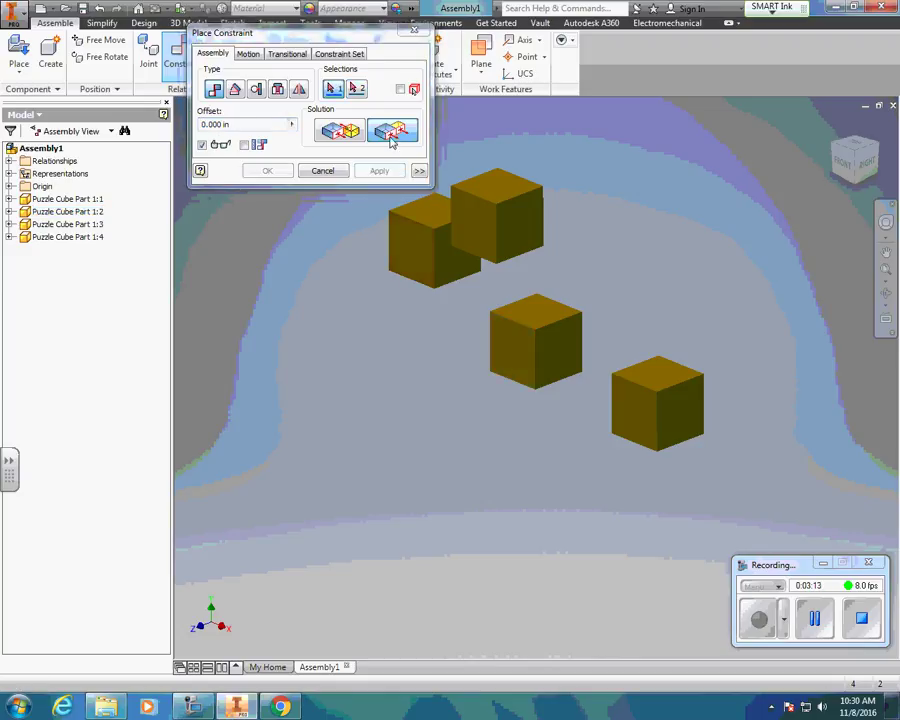
- Flush a second side-face pair with the middle cube, then drag the top cube to test it
{"action": "left_click", "coordinate": [458, 271]}
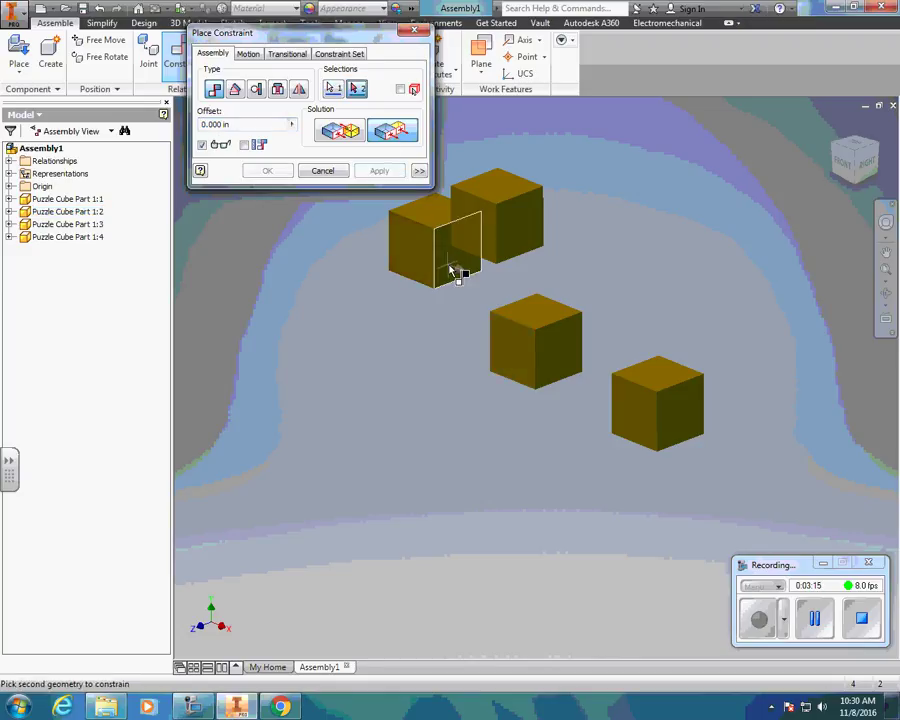
{"action": "left_click", "coordinate": [562, 359]}
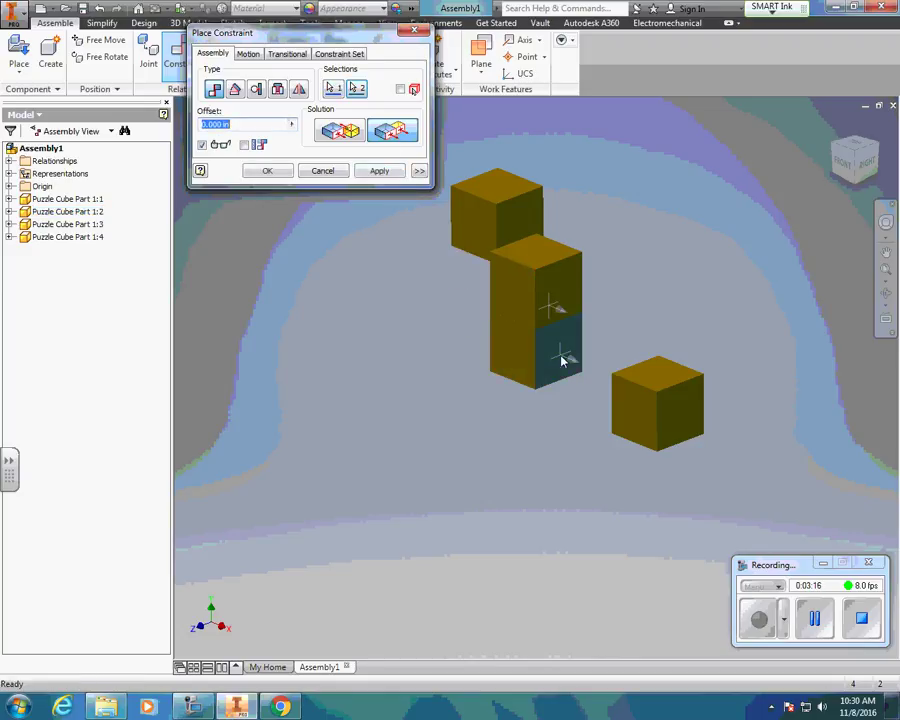
{"action": "left_click", "coordinate": [379, 171]}
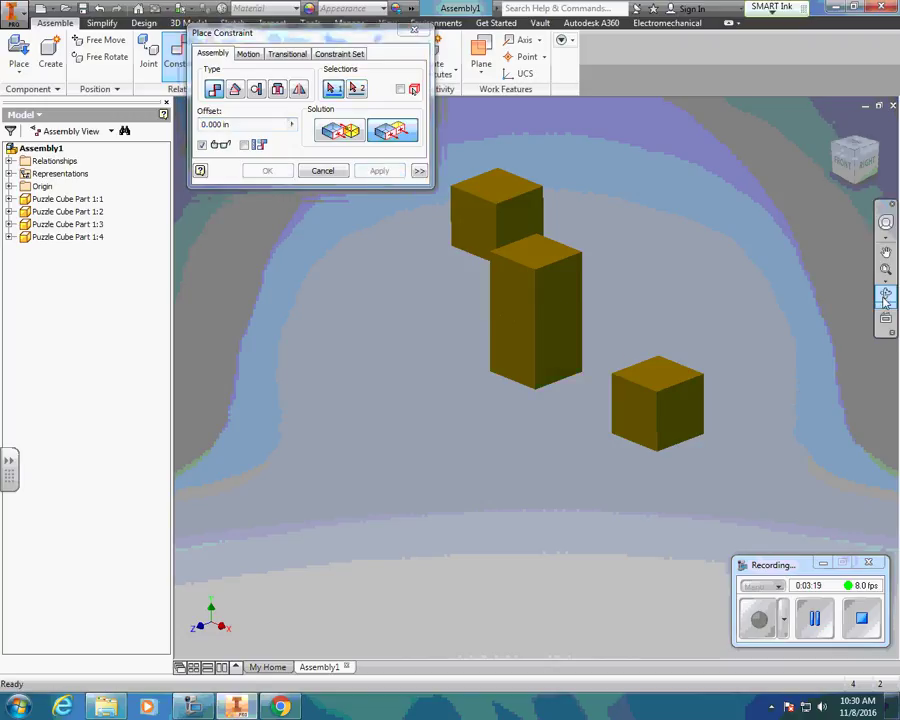
{"action": "left_click", "coordinate": [322, 170]}
{"action": "left_click_drag", "start_coordinate": [561, 295], "coordinate": [577, 273]}
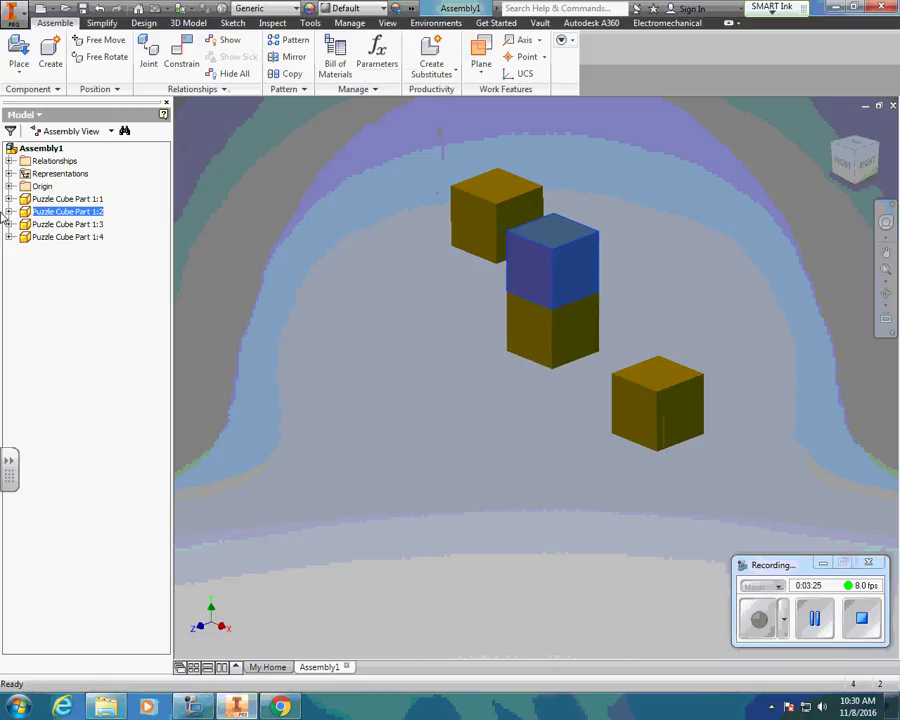
- Expand Parts 1:1, 1:2 and 1:3 in the browser and inspect Mate:1, Flush:1 and Flush:2
{"action": "left_click", "coordinate": [9, 199]}
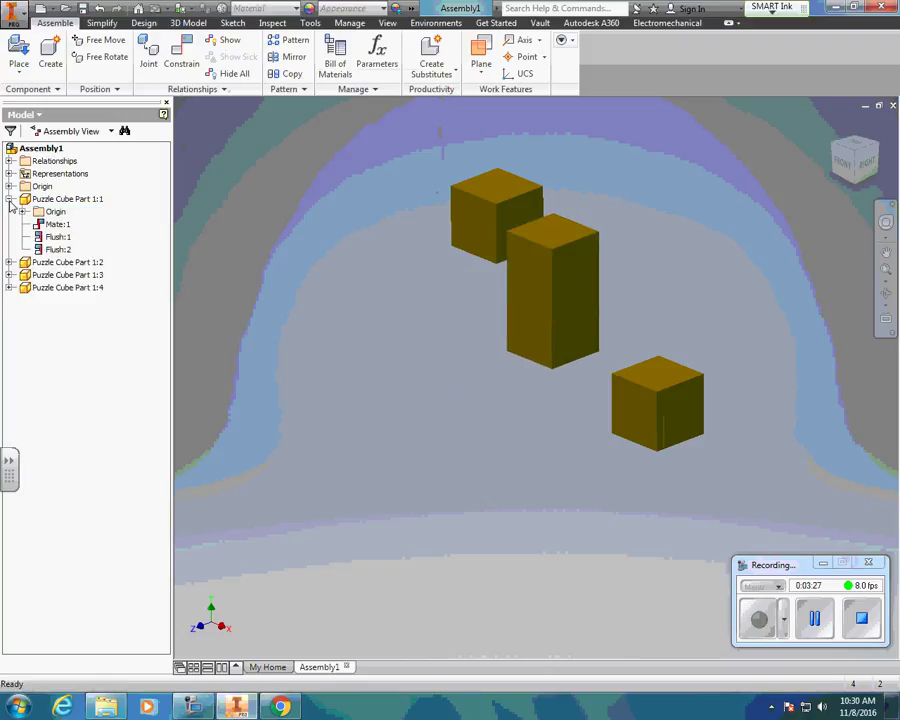
{"action": "left_click", "coordinate": [9, 262]}
{"action": "left_click", "coordinate": [9, 325]}
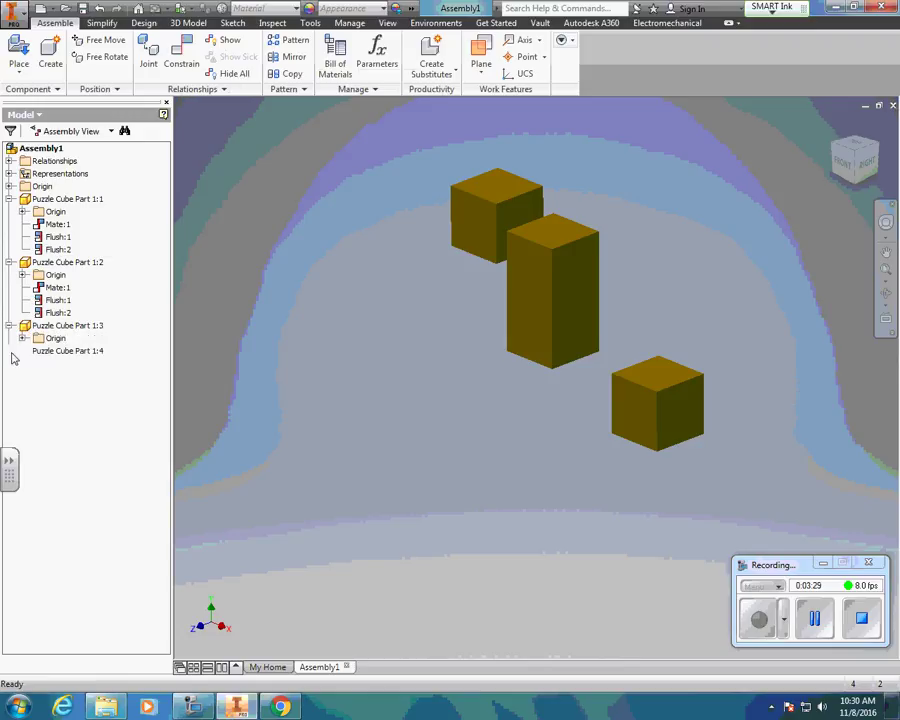
{"action": "left_click", "coordinate": [58, 225]}
{"action": "left_click", "coordinate": [60, 237]}
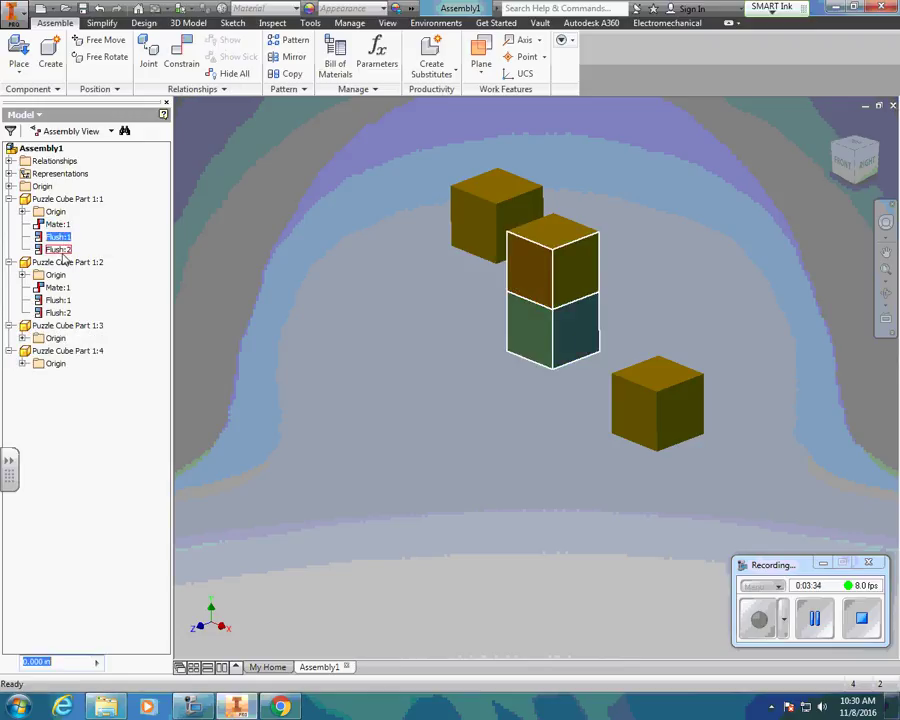
{"action": "left_click", "coordinate": [58, 250]}
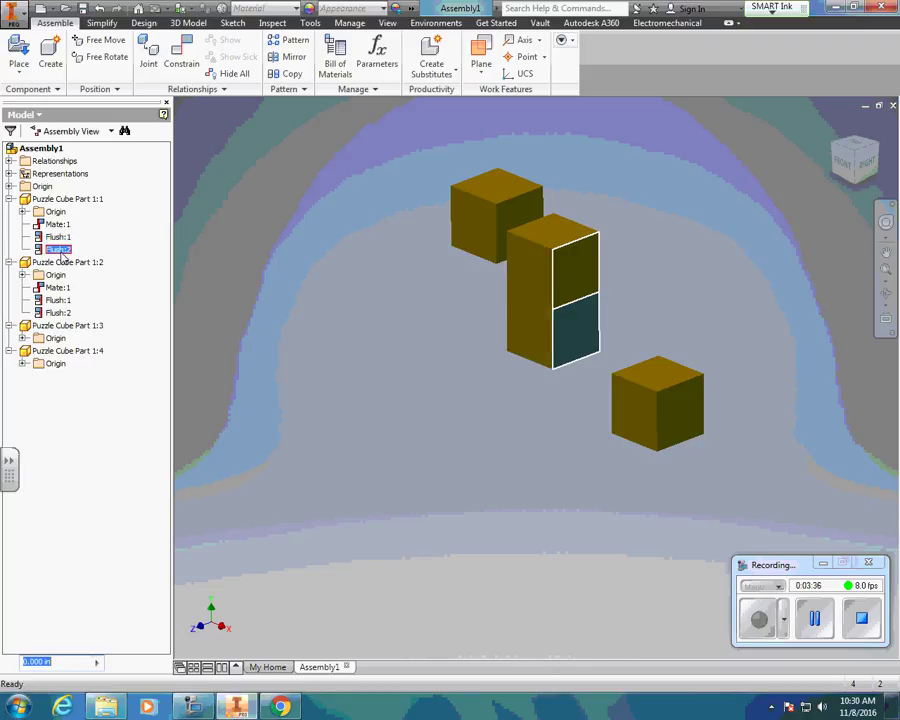
{"action": "left_click", "coordinate": [181, 55]}
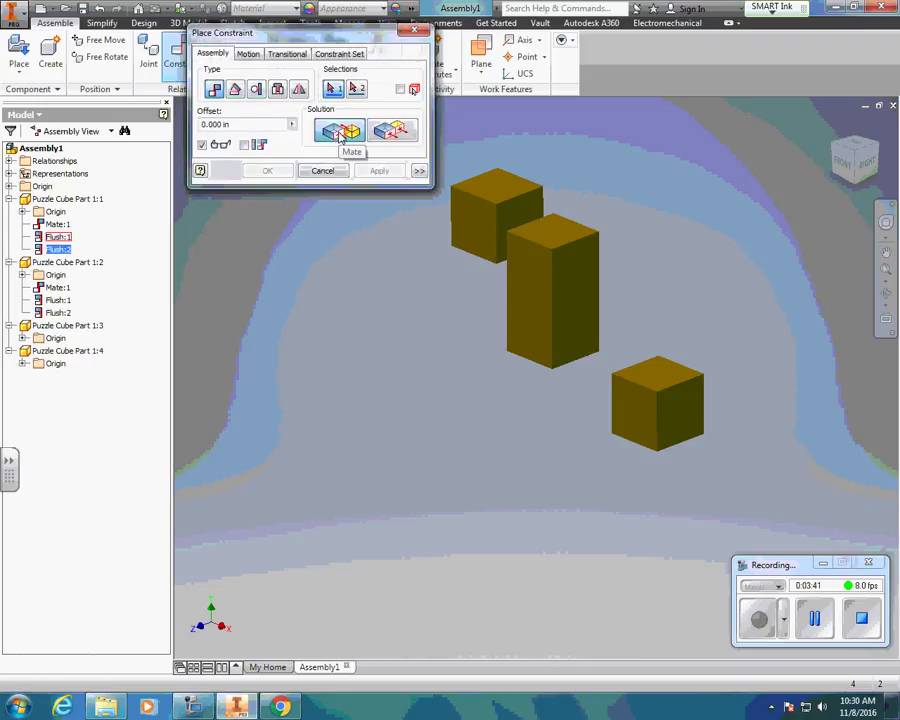
- Mate Part 1:4's top face against the column's side face (Mate:2)
{"action": "left_click", "coordinate": [672, 378]}
{"action": "left_click", "coordinate": [580, 275]}
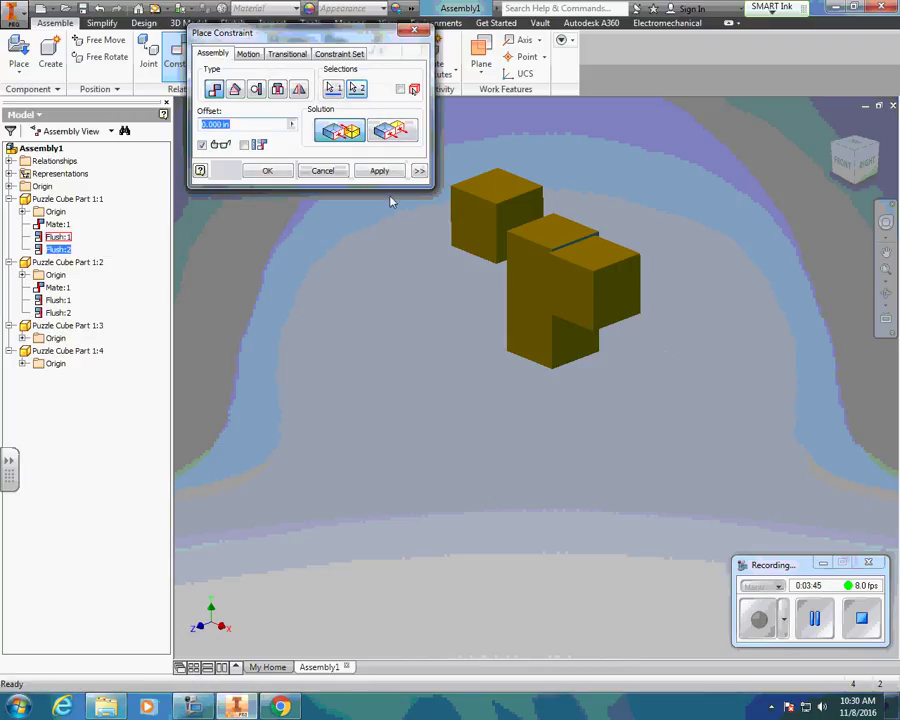
{"action": "left_click", "coordinate": [380, 171]}
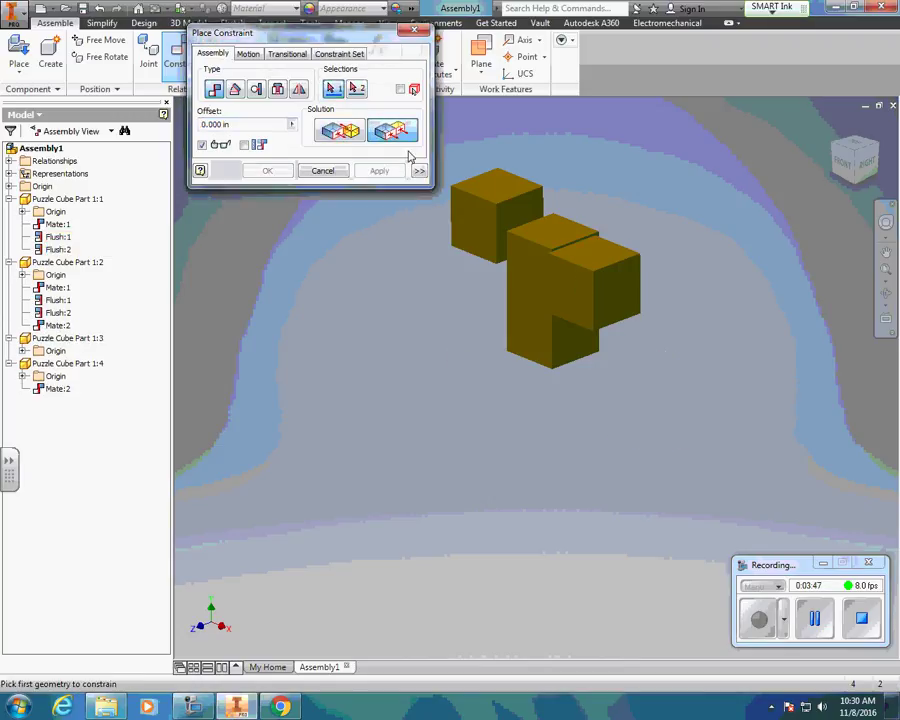
- Flush two face pairs between Part 1:4 and the column (Flush:3, Flush:4)
{"action": "left_click", "coordinate": [526, 267]}
{"action": "left_click", "coordinate": [567, 285]}
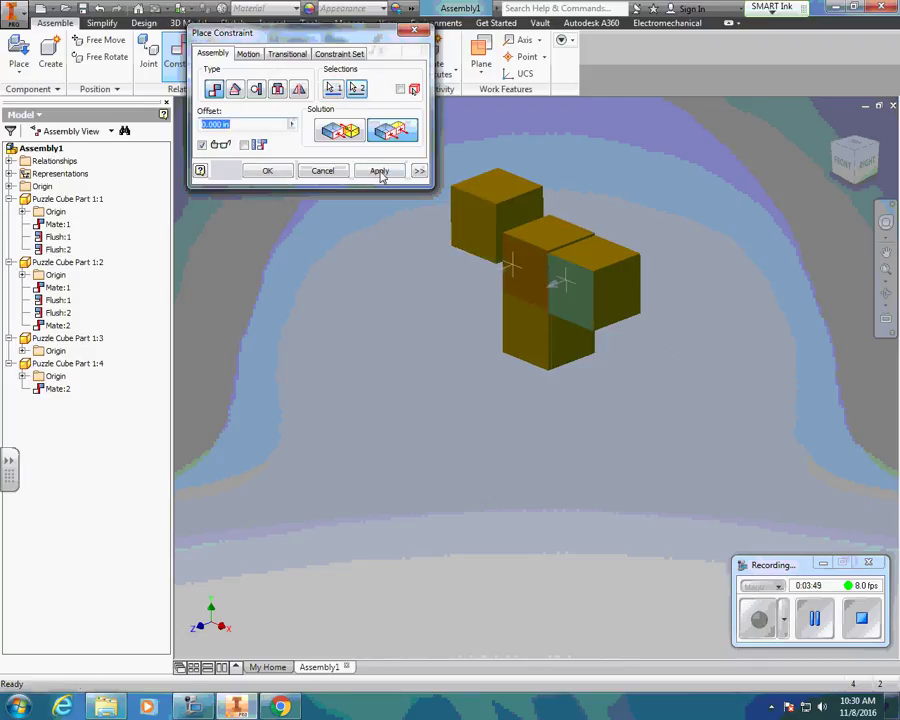
{"action": "left_click", "coordinate": [379, 172]}
{"action": "left_click", "coordinate": [557, 231]}
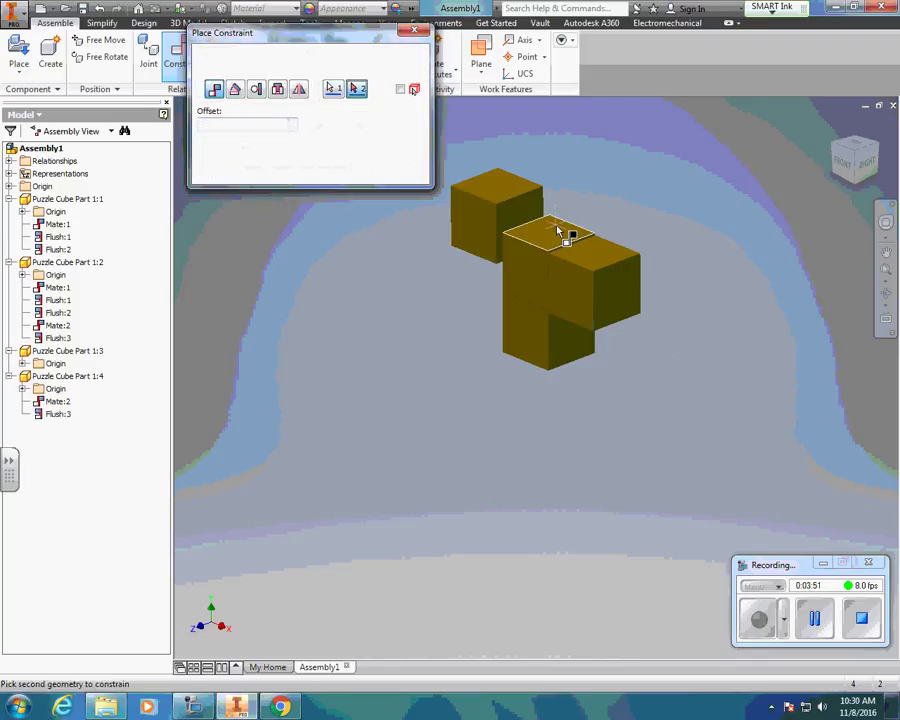
{"action": "left_click", "coordinate": [599, 249]}
{"action": "left_click", "coordinate": [379, 171]}
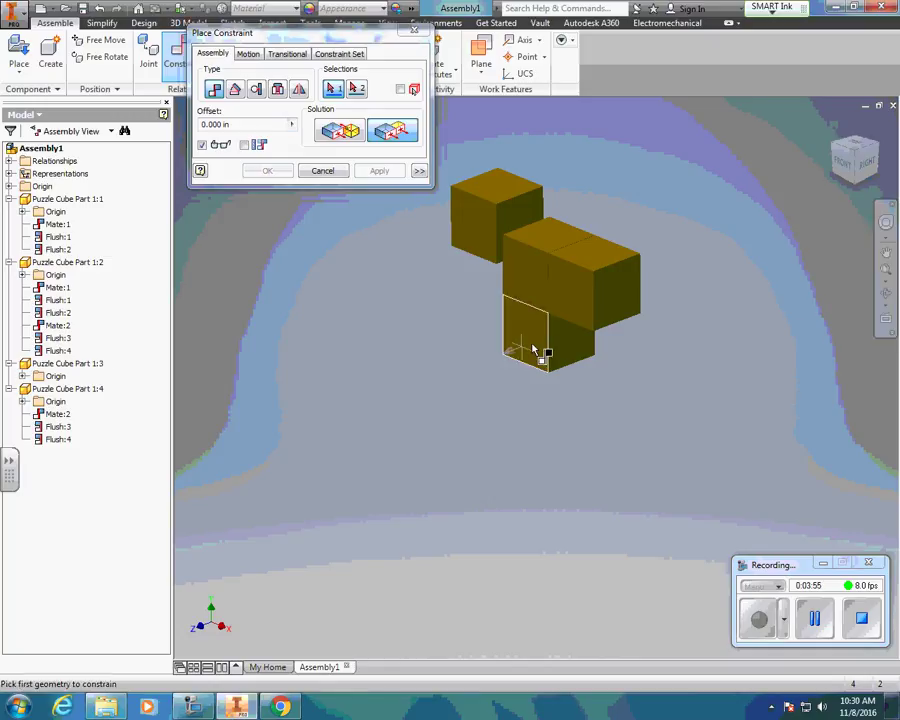
{"action": "left_click", "coordinate": [322, 171]}
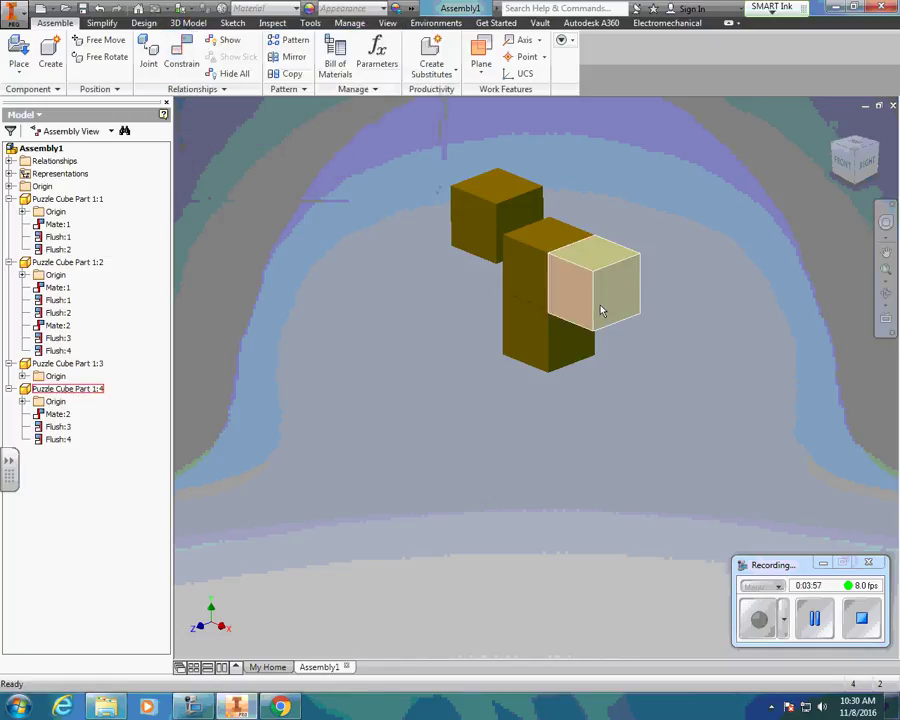
{"action": "left_click", "coordinate": [601, 309]}
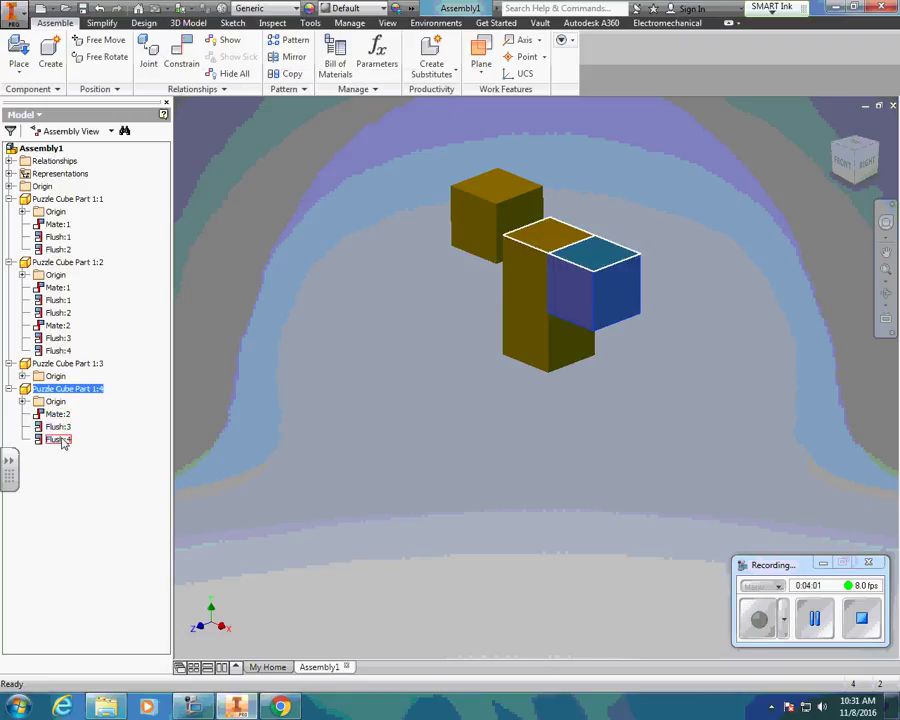
- Mate the left cube's top face to the front face and flush another face pair (Mate:3, Flush:5)
{"action": "left_click", "coordinate": [179, 52]}
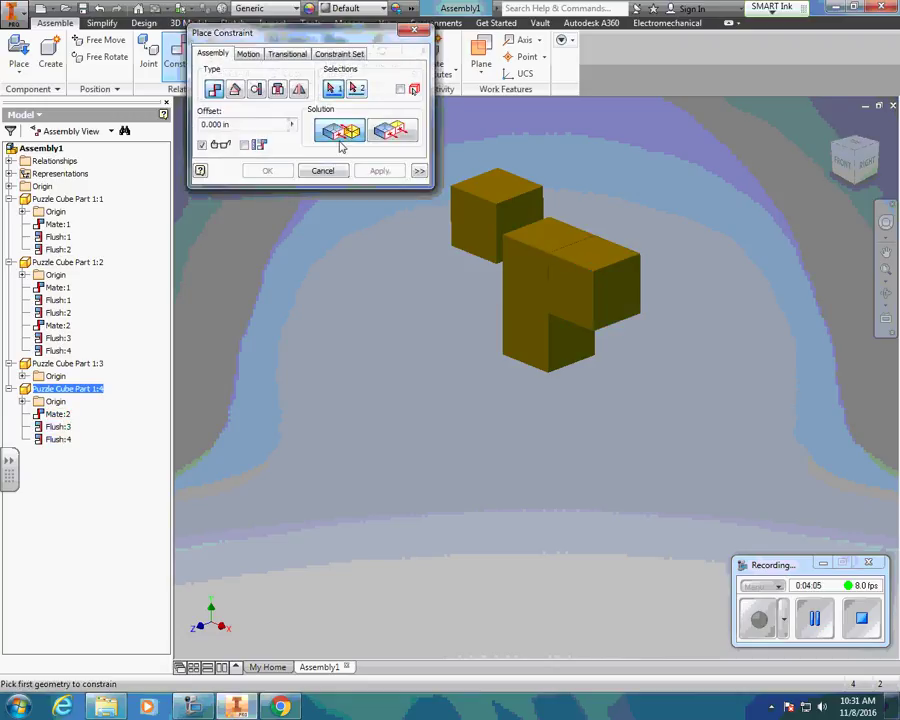
{"action": "left_click", "coordinate": [516, 189]}
{"action": "left_click", "coordinate": [576, 295]}
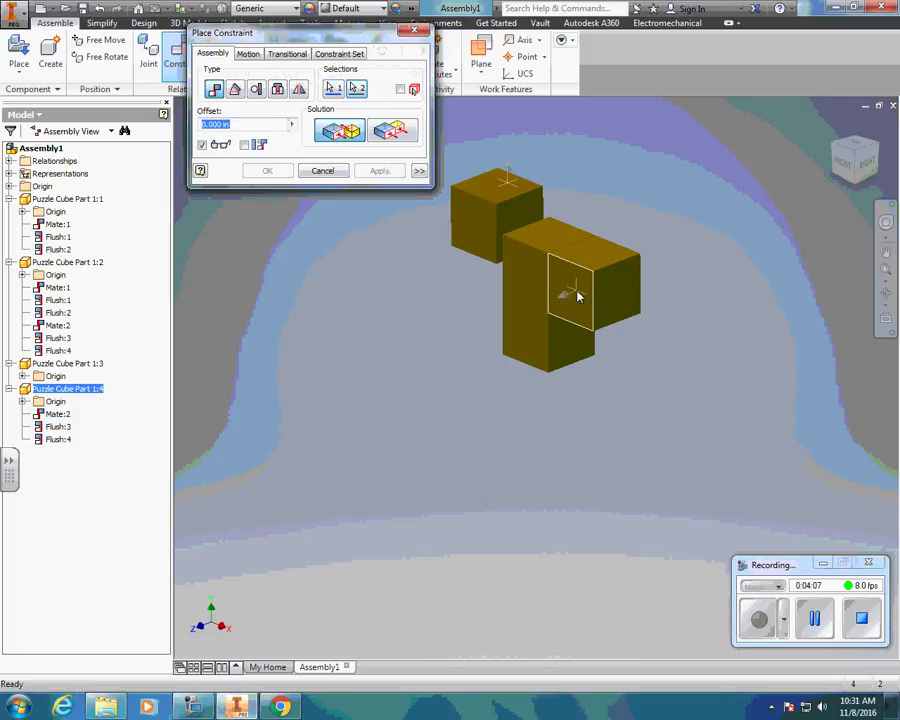
{"action": "left_click", "coordinate": [372, 171]}
{"action": "left_click", "coordinate": [392, 131]}
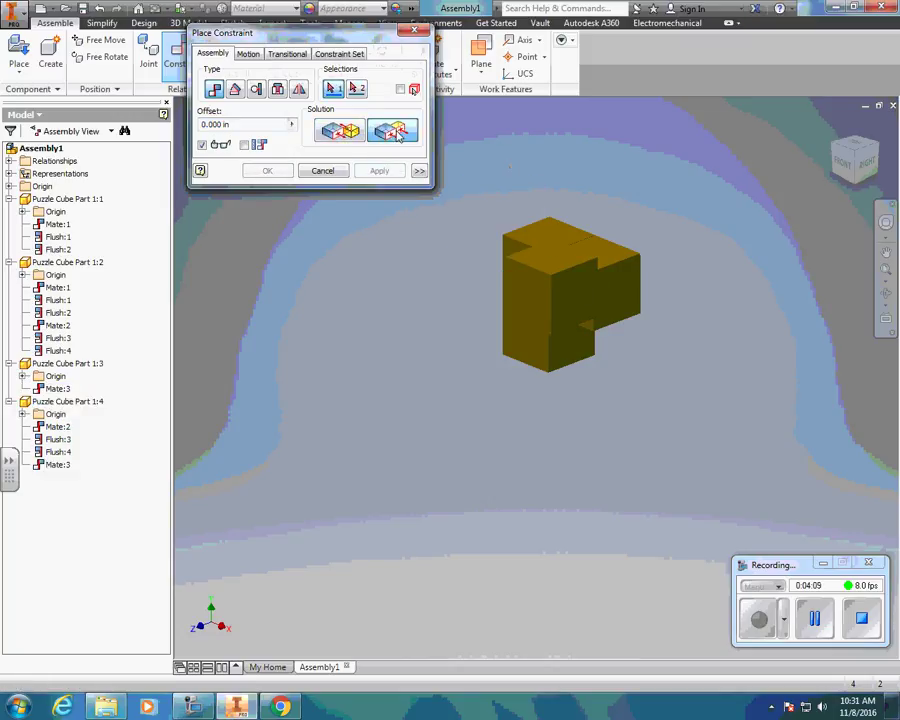
{"action": "left_click", "coordinate": [572, 290]}
{"action": "left_click", "coordinate": [585, 295]}
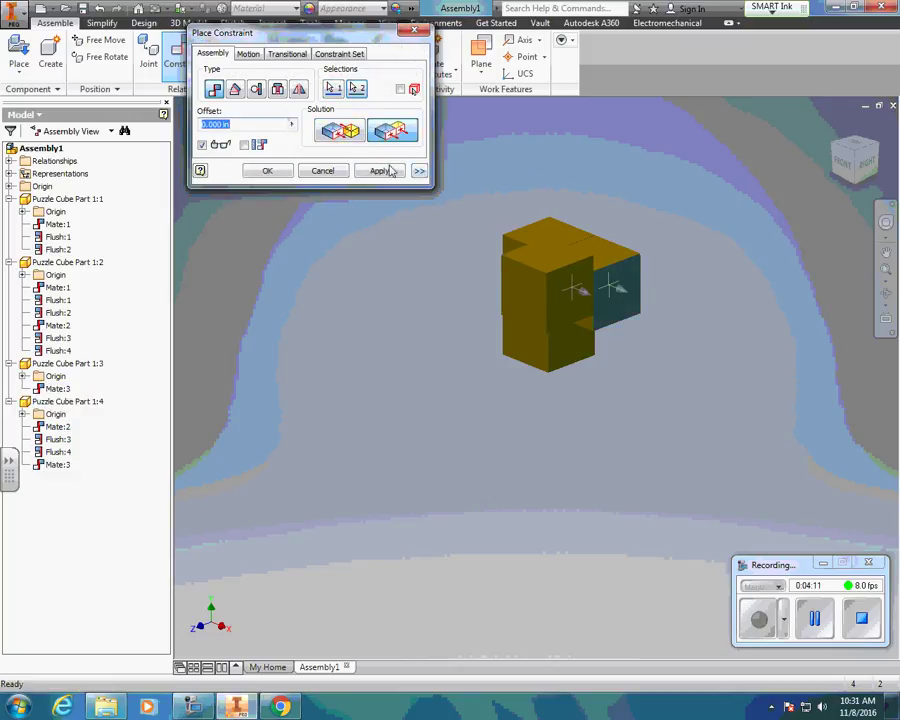
{"action": "left_click", "coordinate": [379, 171]}
- Orbit to the hidden faces and apply a final flush (Flush:6) locking Part 1:4 in place
{"action": "left_click", "coordinate": [887, 294]}
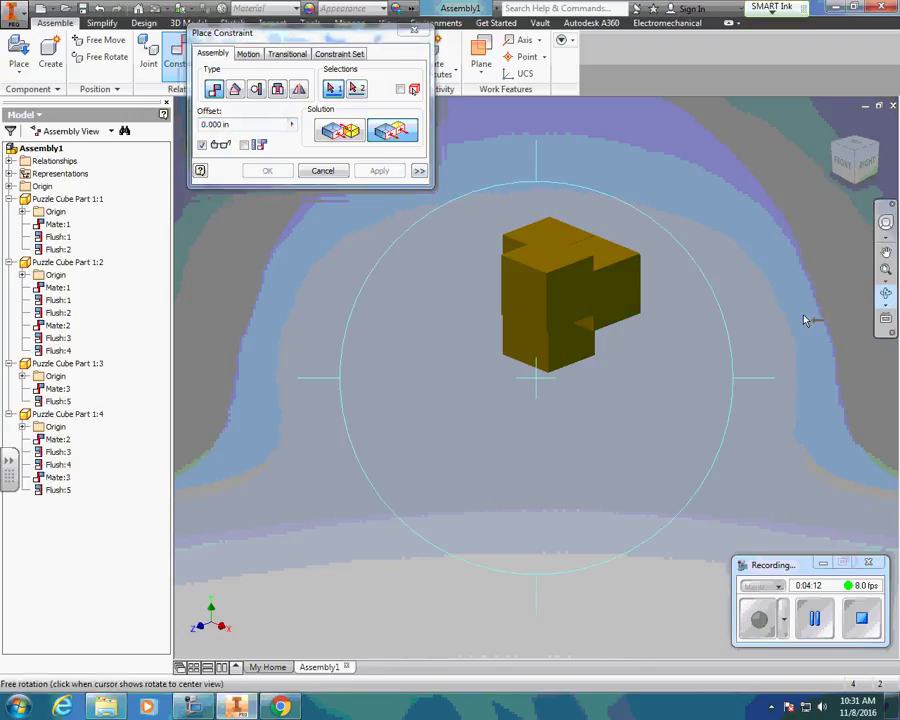
{"action": "left_click", "coordinate": [887, 295]}
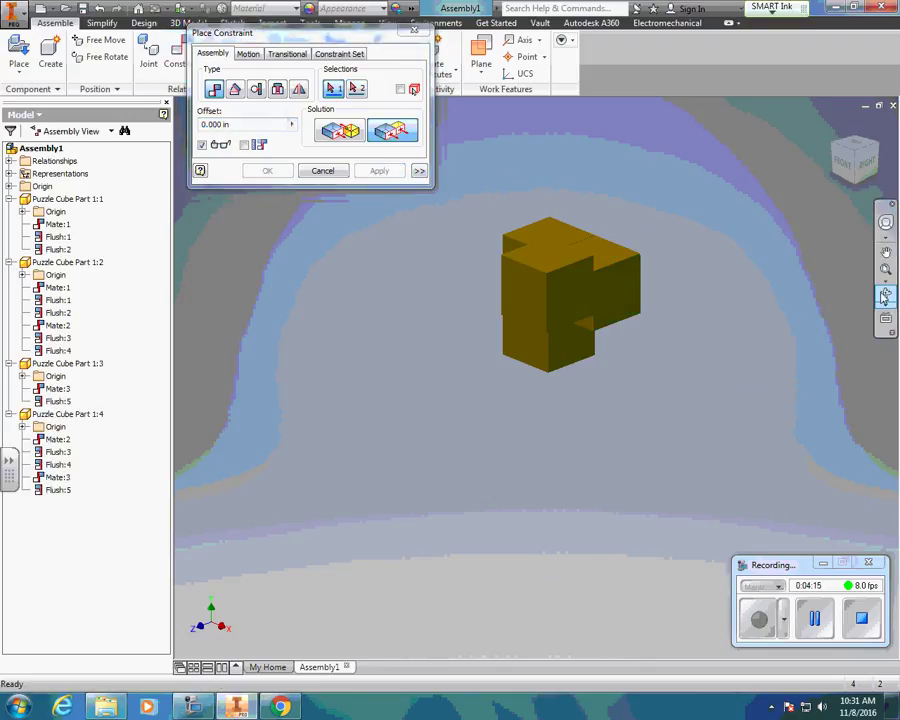
{"action": "left_click", "coordinate": [886, 295]}
{"action": "left_click_drag", "start_coordinate": [830, 300], "coordinate": [514, 176]}
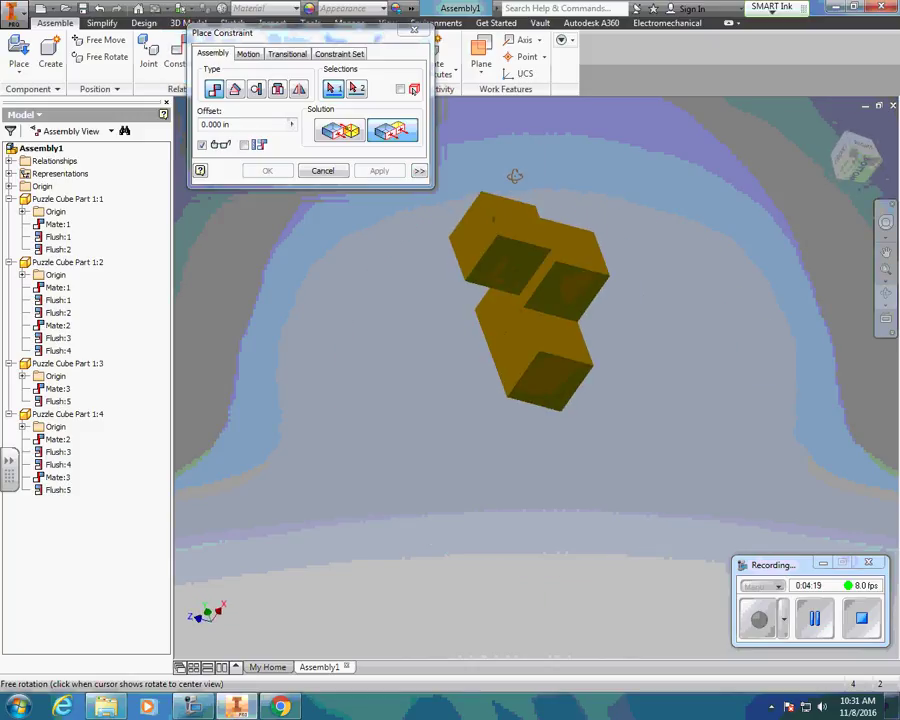
{"action": "left_click", "coordinate": [395, 133]}
{"action": "left_click", "coordinate": [512, 262]}
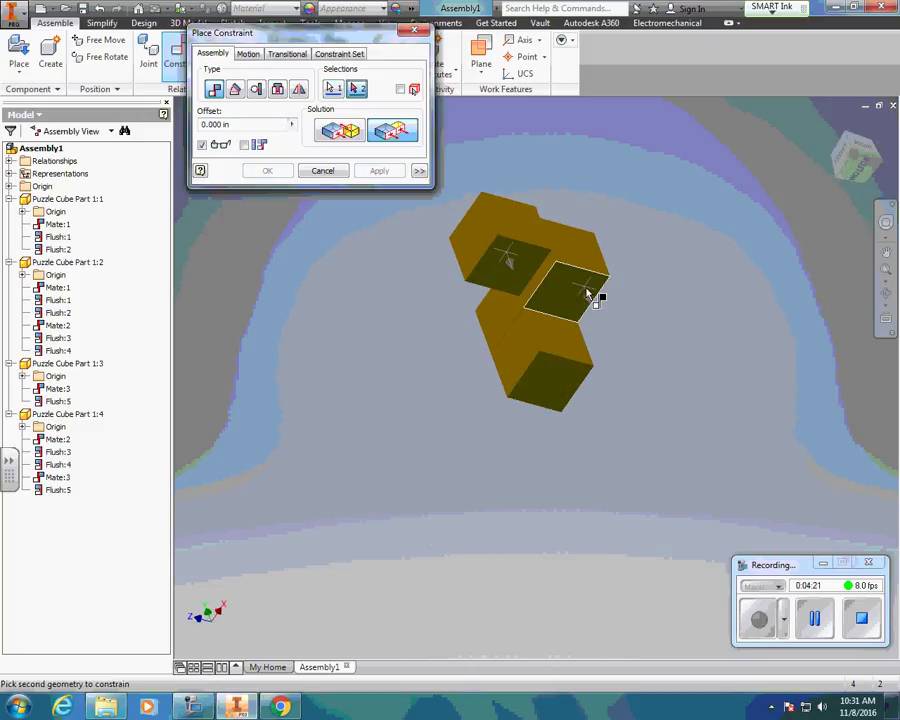
{"action": "left_click", "coordinate": [584, 292]}
{"action": "left_click", "coordinate": [398, 174]}
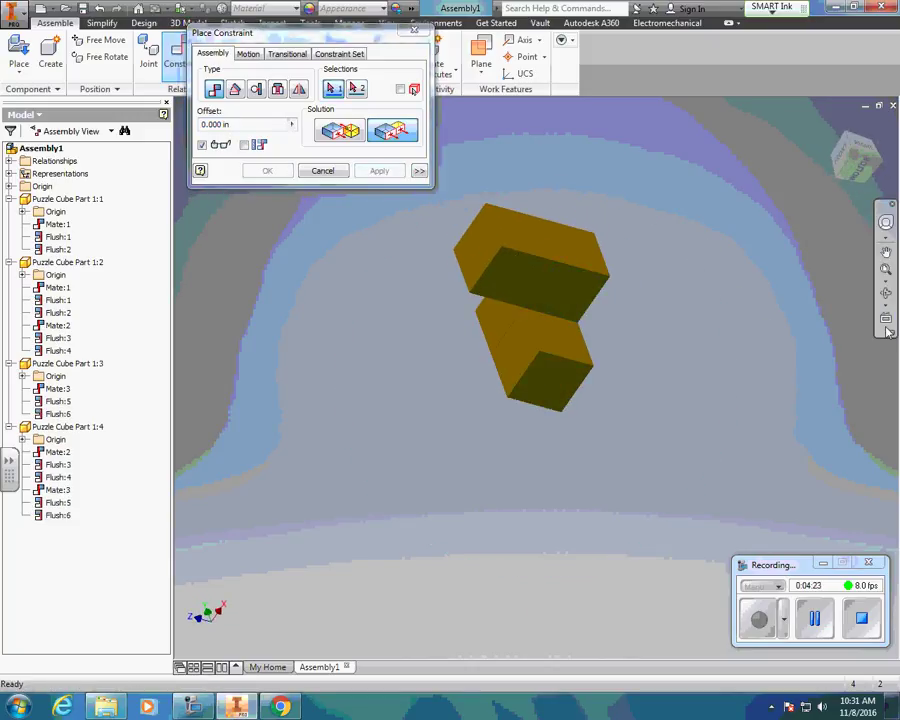
{"action": "left_click", "coordinate": [322, 172]}
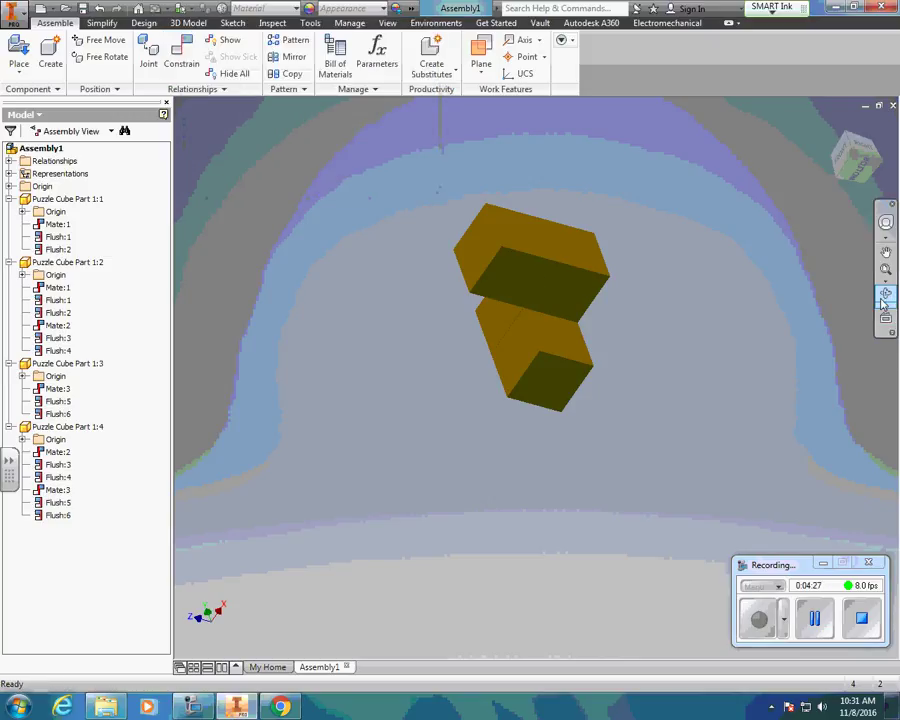
- View the piece from Right, Front and corner angles, then drag Parts 1:3 and 1:1 to test it
{"action": "left_click", "coordinate": [855, 172]}
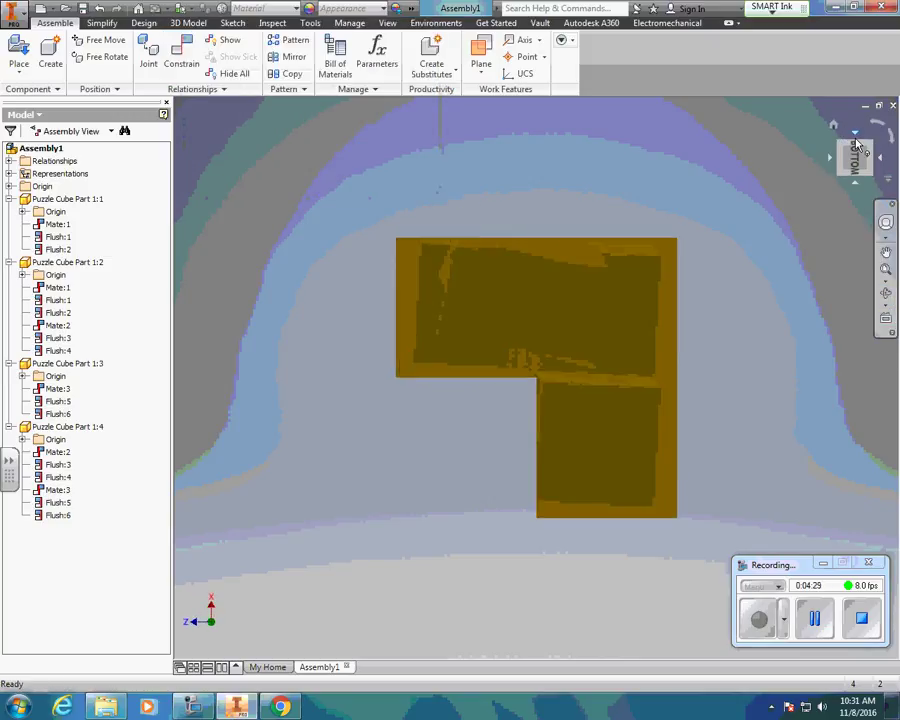
{"action": "left_click", "coordinate": [853, 148]}
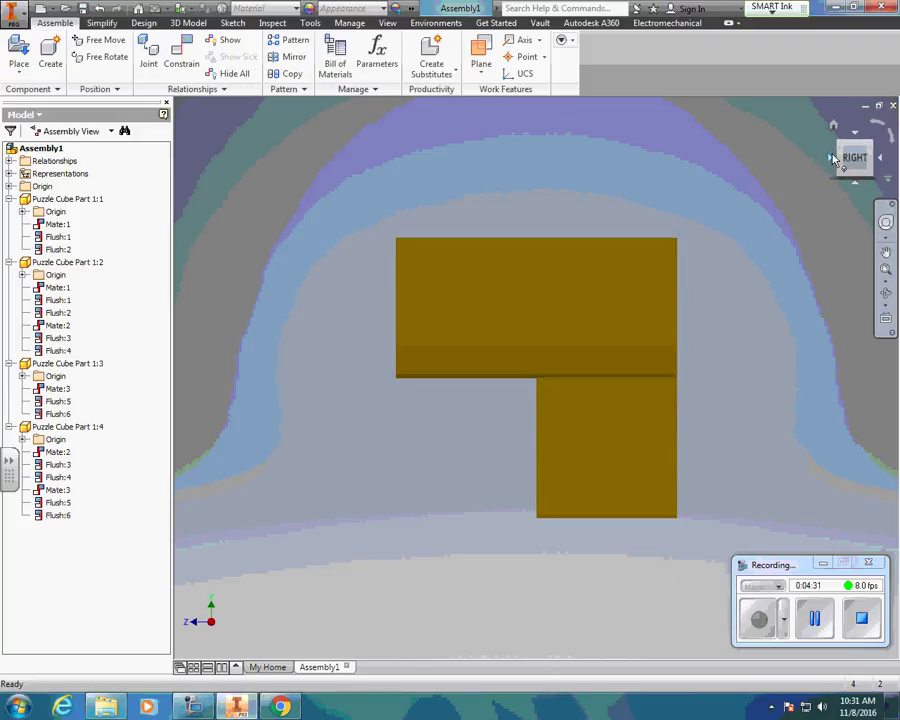
{"action": "left_click", "coordinate": [835, 159]}
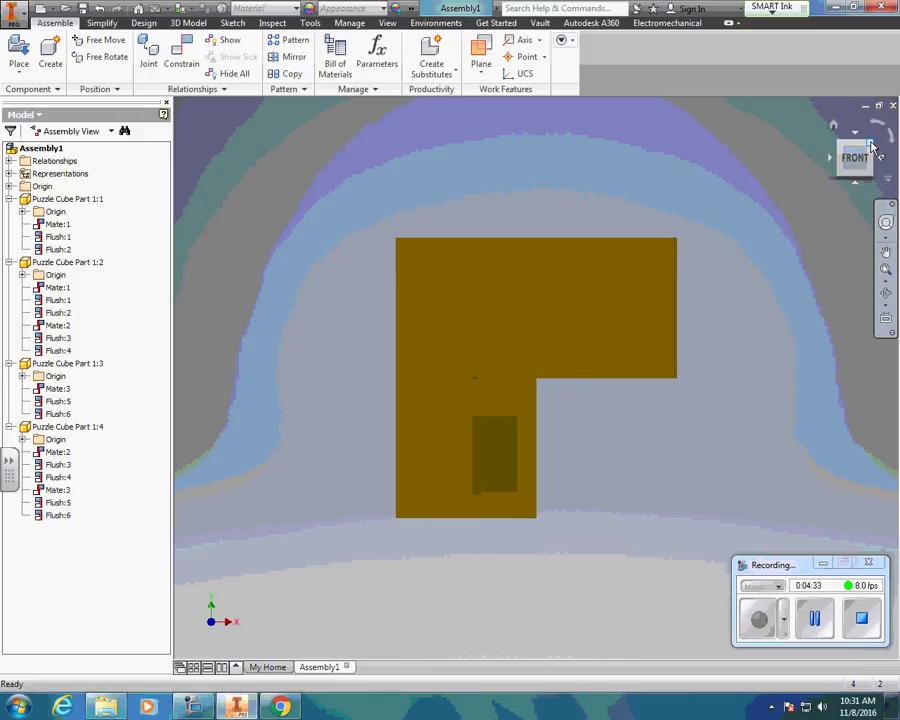
{"action": "left_click", "coordinate": [872, 147]}
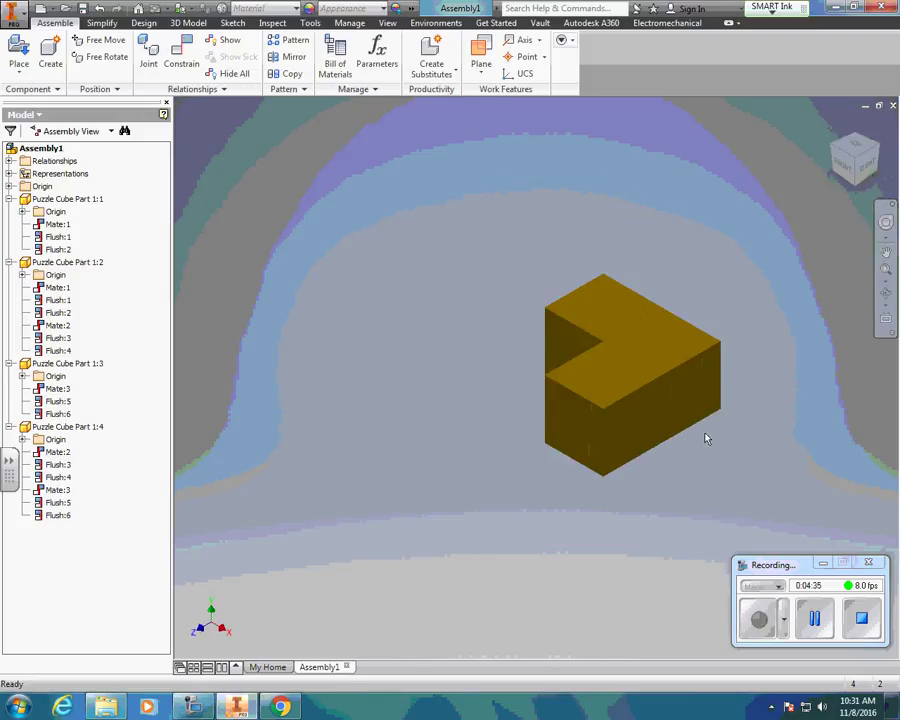
{"action": "left_click", "coordinate": [830, 166]}
{"action": "left_click", "coordinate": [852, 160]}
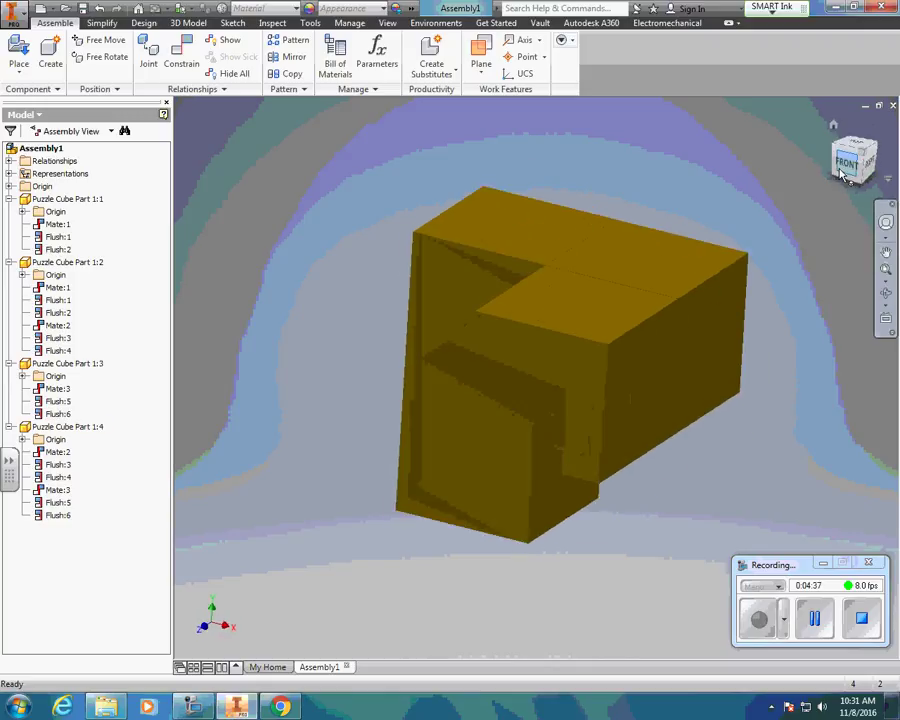
{"action": "left_click", "coordinate": [842, 148]}
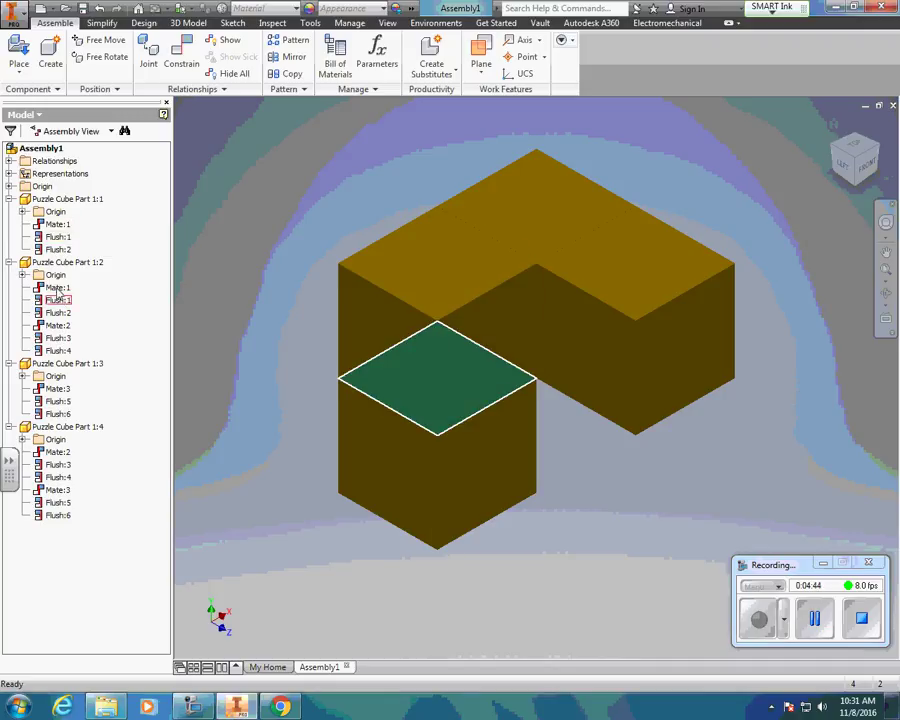
{"action": "left_click_drag", "start_coordinate": [608, 346], "coordinate": [492, 366]}
{"action": "left_click_drag", "start_coordinate": [482, 418], "coordinate": [468, 441]}
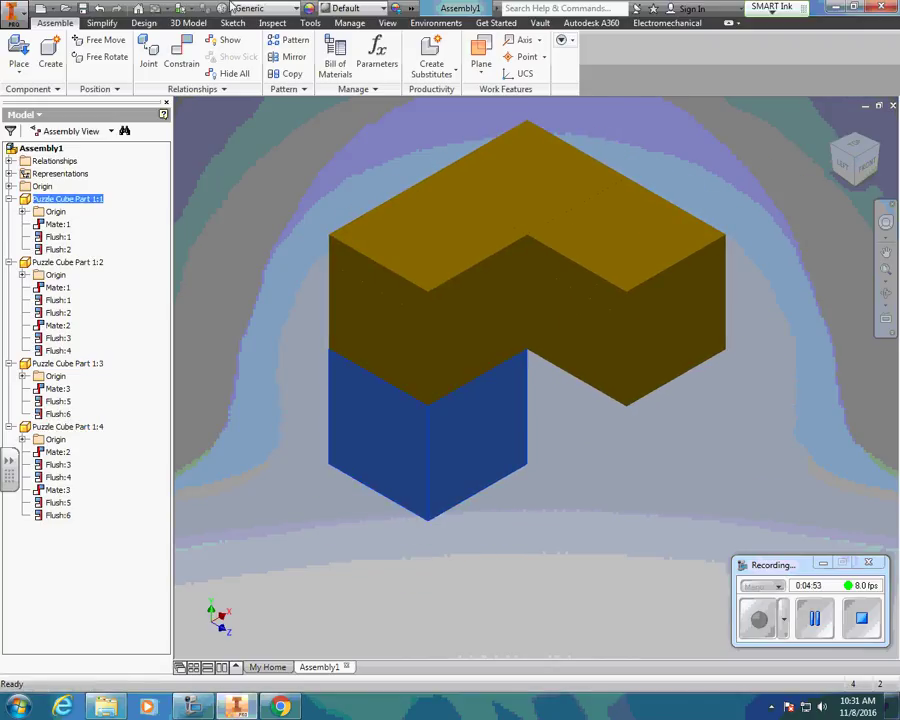
- Start Save As and browse to the EXAMPLE > Puzzle Cube Design on Inventor folder
{"action": "left_click", "coordinate": [12, 10]}
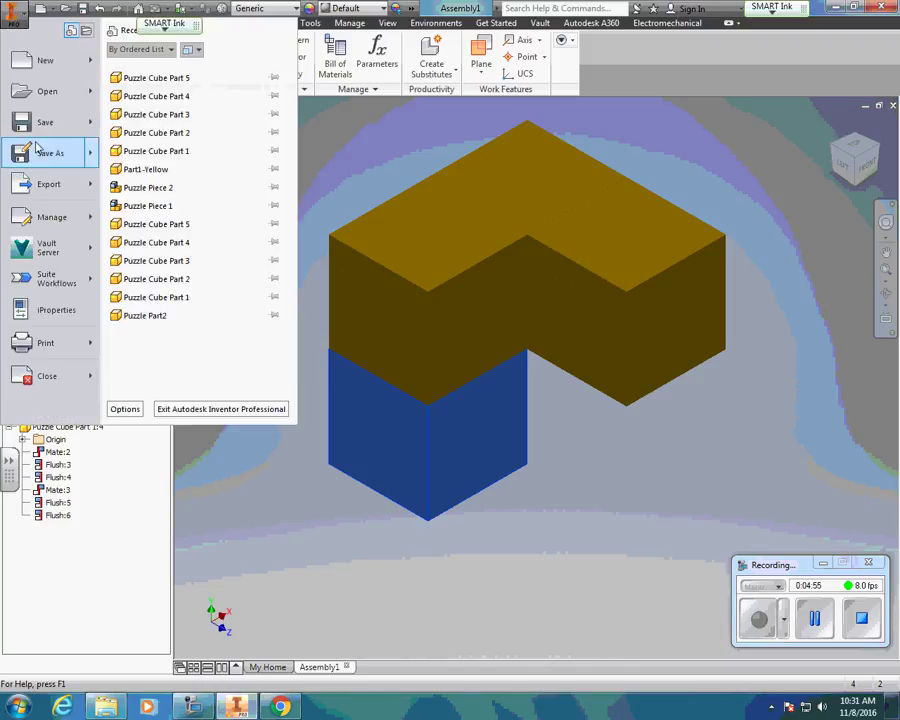
{"action": "left_click", "coordinate": [40, 152]}
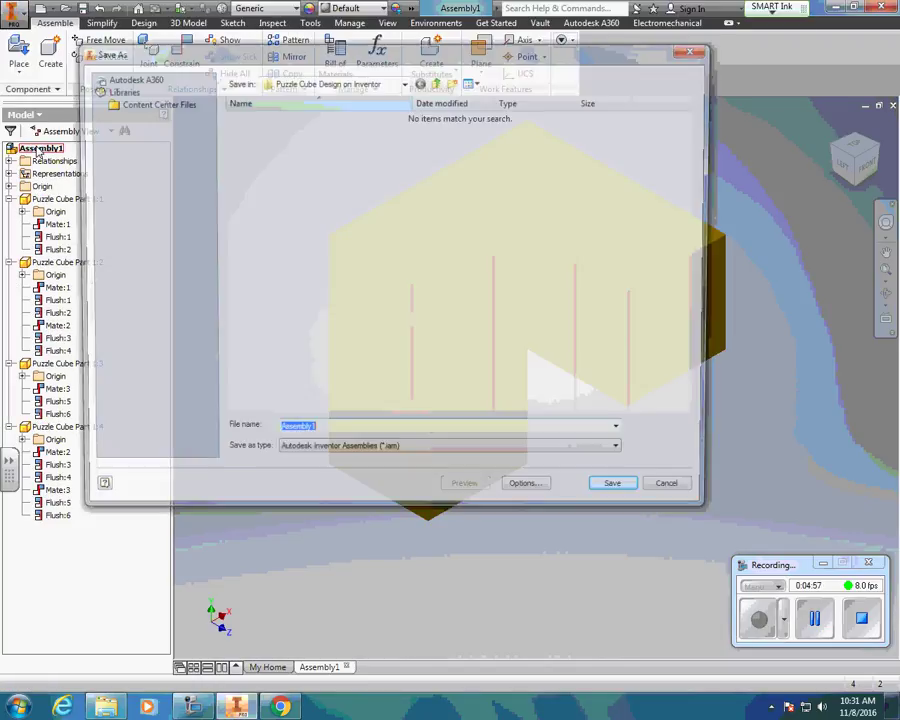
{"action": "left_click", "coordinate": [380, 84]}
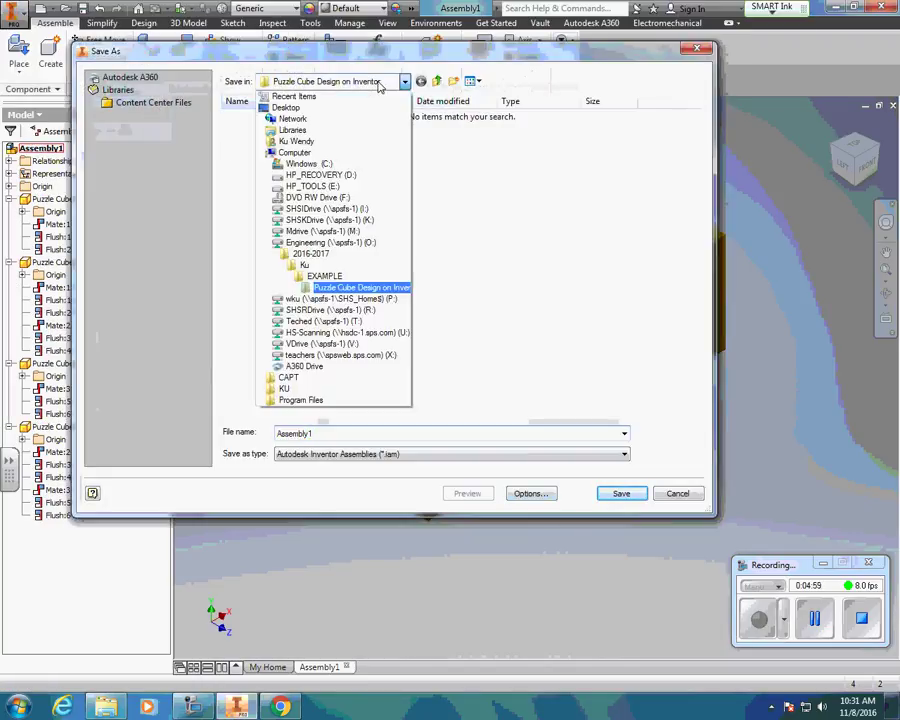
{"action": "left_click", "coordinate": [340, 275]}
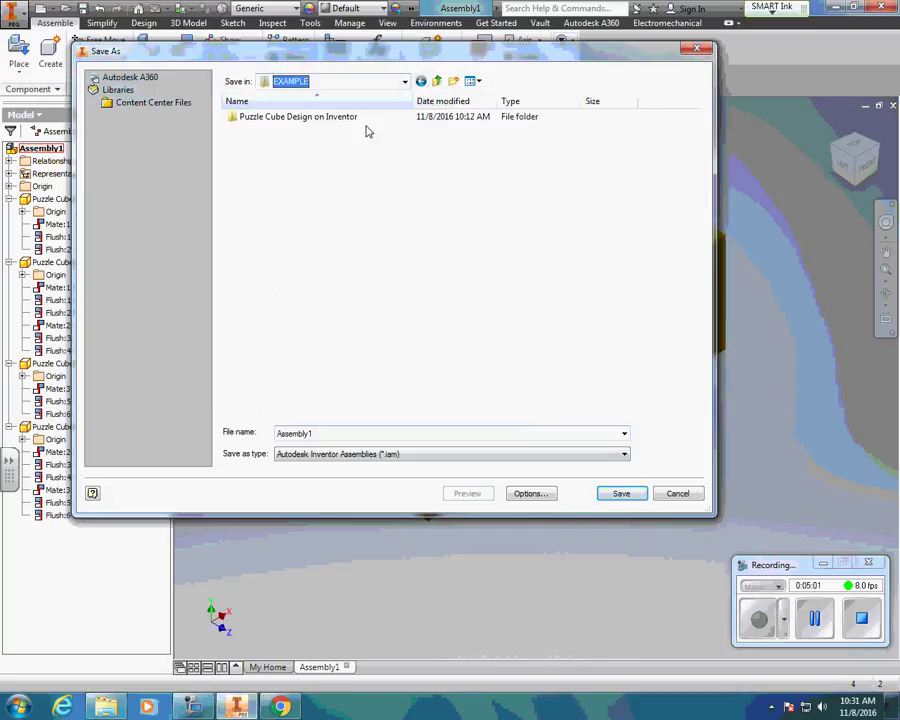
{"action": "double_click", "coordinate": [245, 116]}
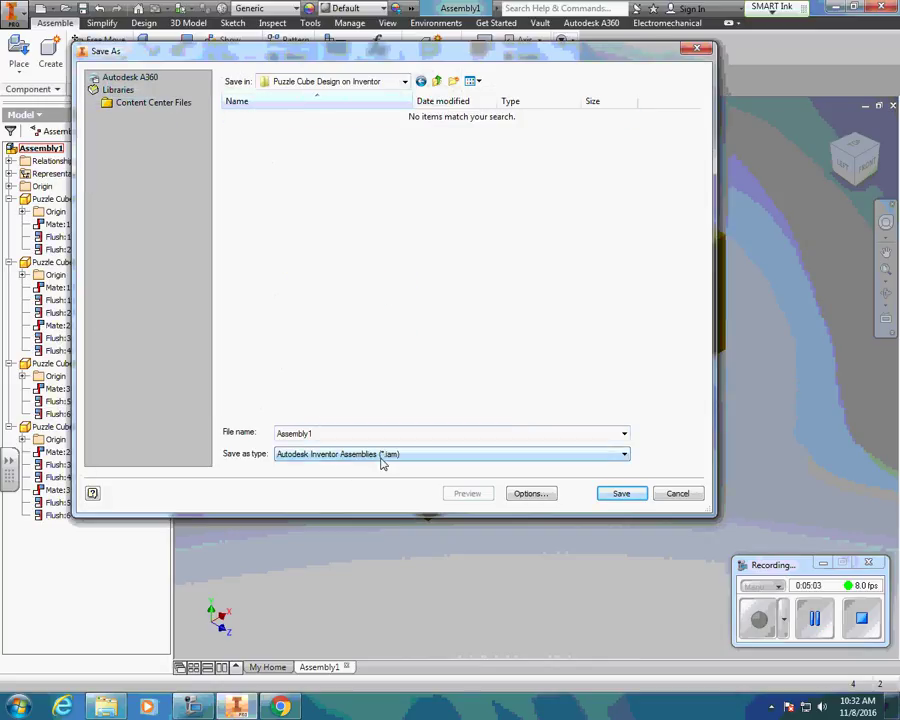
- Name the assembly 'Puzzle Cube Design Piece 1' and save it as an .iam file
{"action": "left_click_drag", "start_coordinate": [348, 432], "coordinate": [230, 437]}
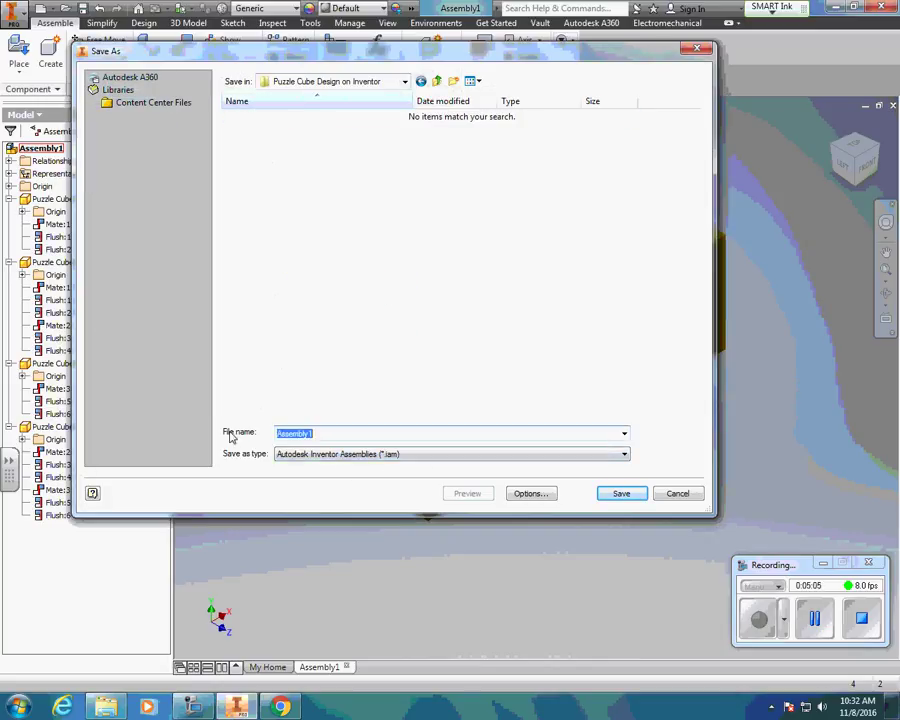
{"action": "type", "text": "Puzzle "}
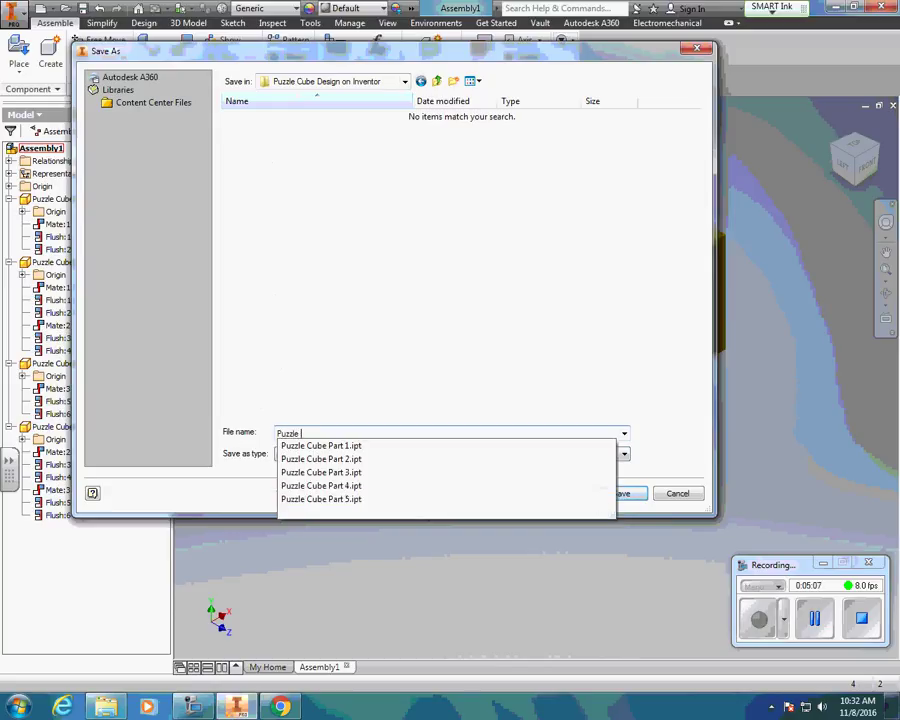
{"action": "type", "text": "P"}
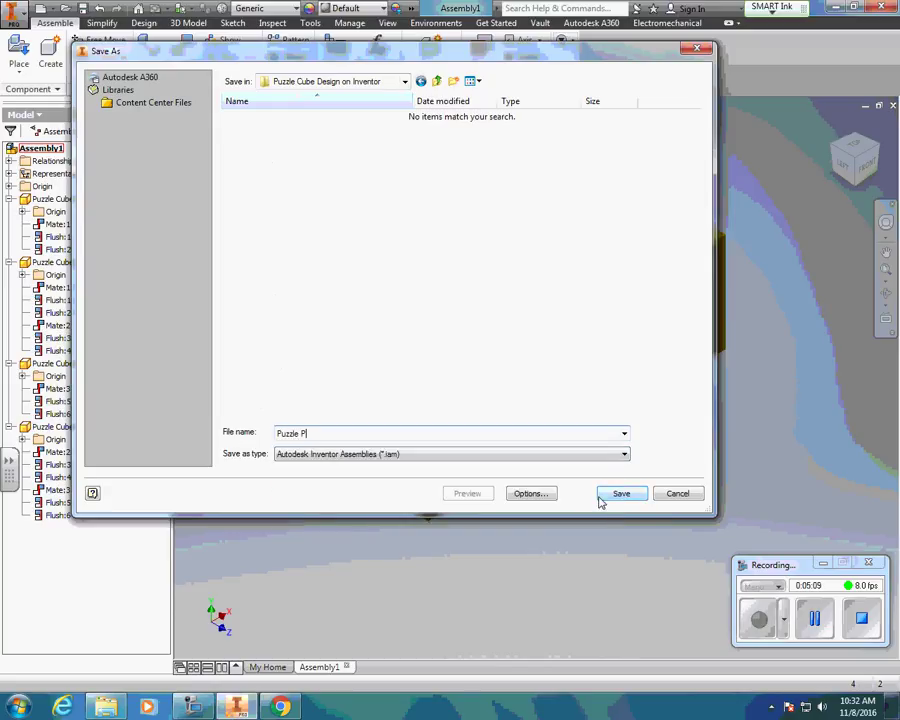
{"action": "key", "text": "BackSpace"}
{"action": "type", "text": "Cube Design Piece 1"}
{"action": "left_click", "coordinate": [629, 497]}
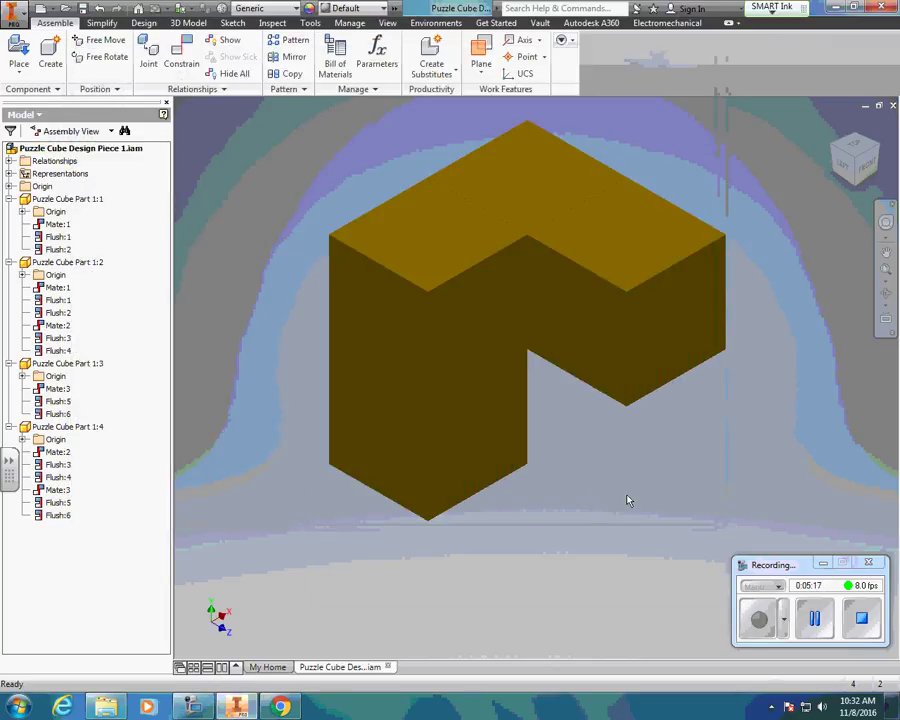